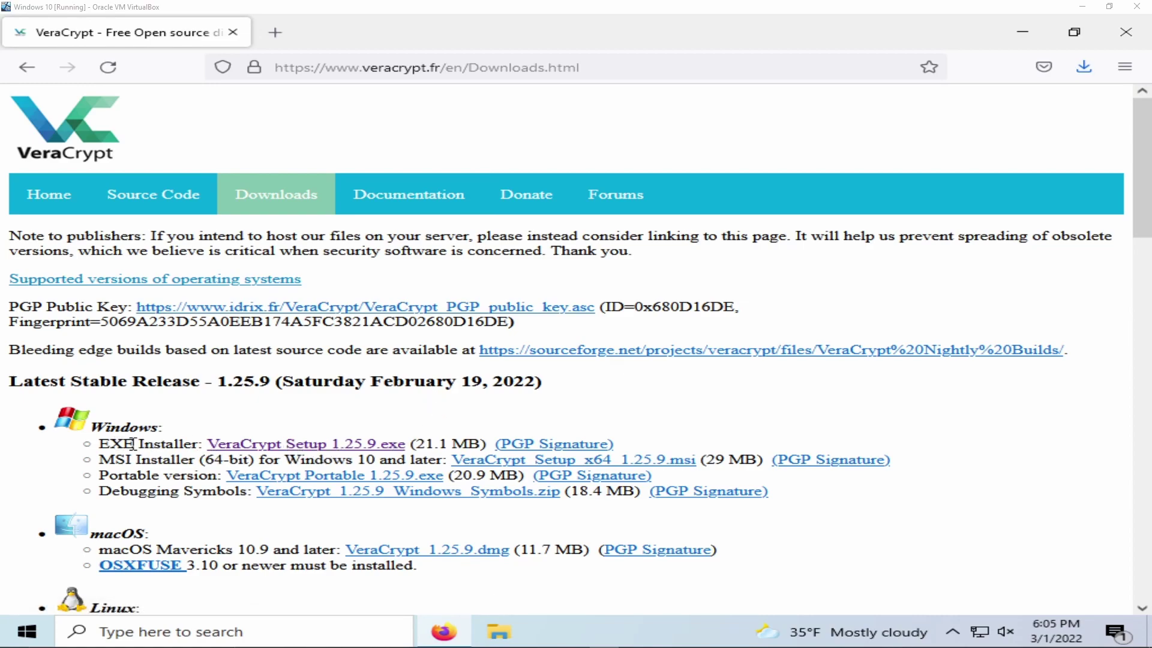
# Download the VeraCrypt Setup 1.25.9 EXE installer from Firefox and save the file
pyautogui.click(273, 446)
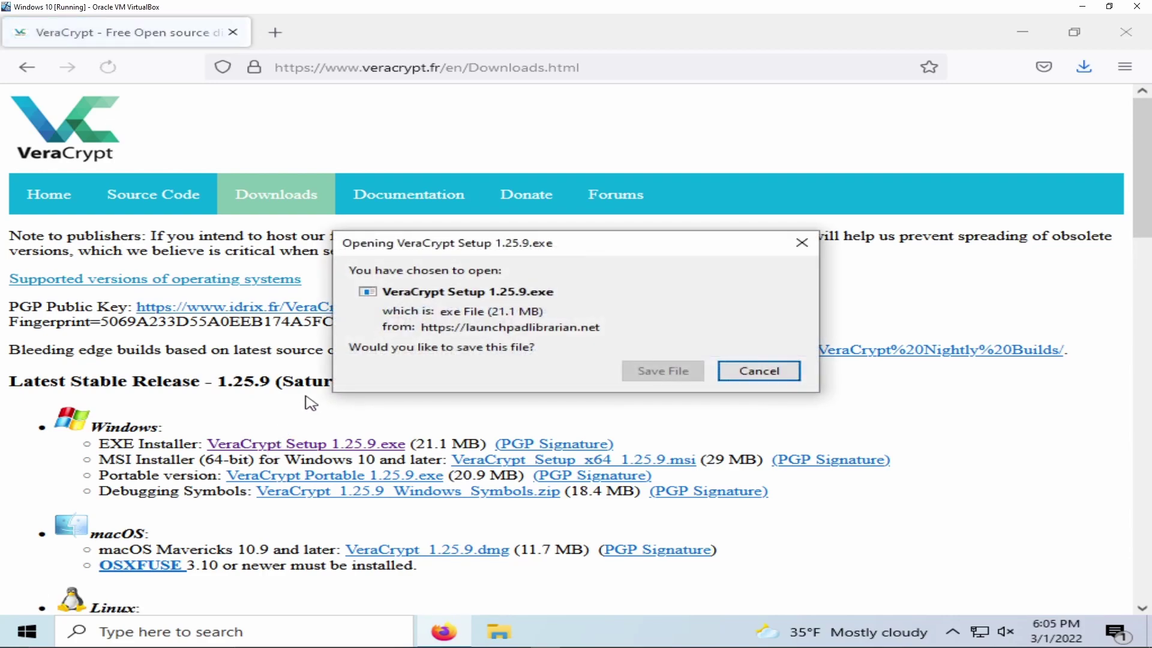
pyautogui.click(657, 373)
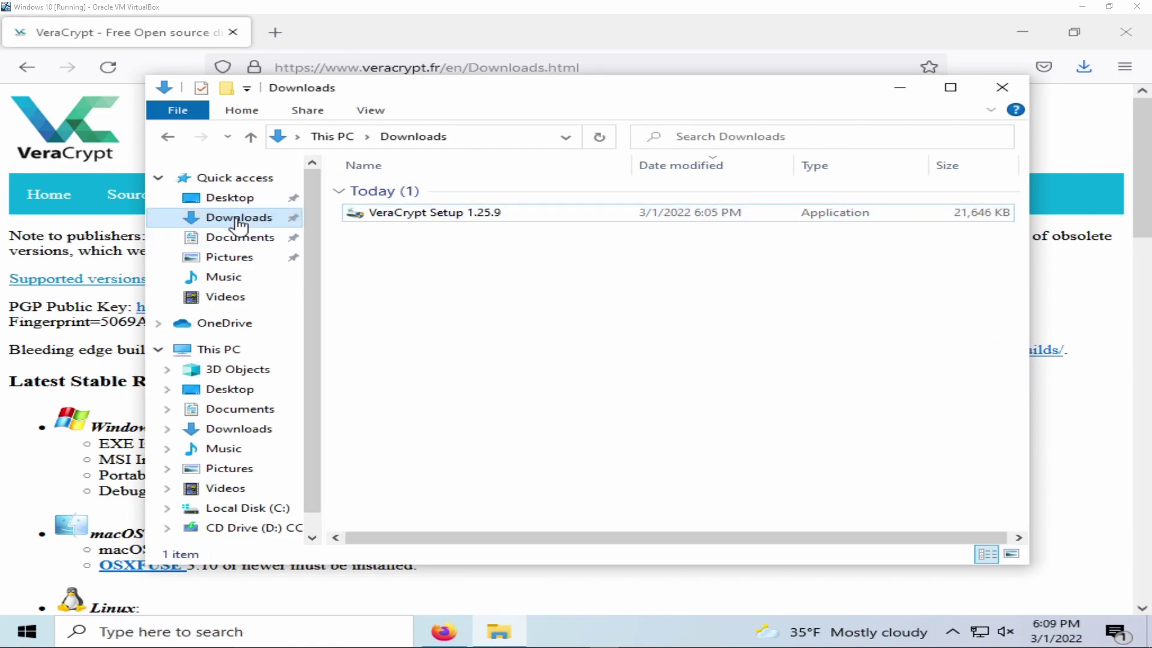
# Run VeraCrypt Setup 1.25.9 from Downloads and approve the User Account Control prompt
pyautogui.click(428, 216)
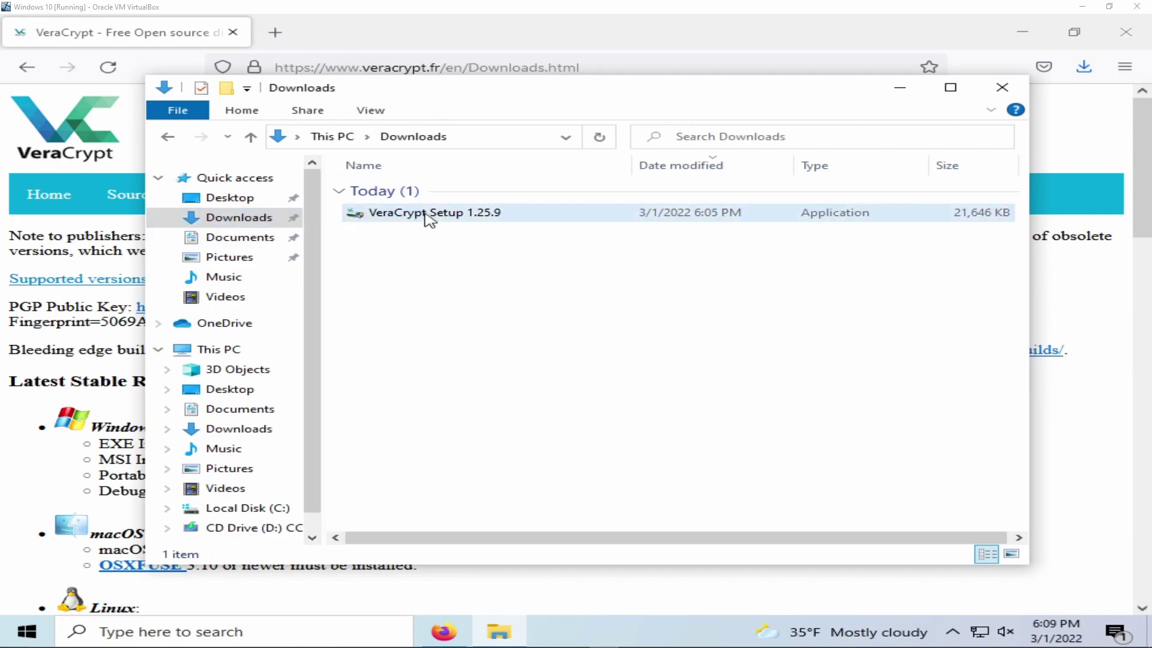
pyautogui.doubleClick(463, 215)
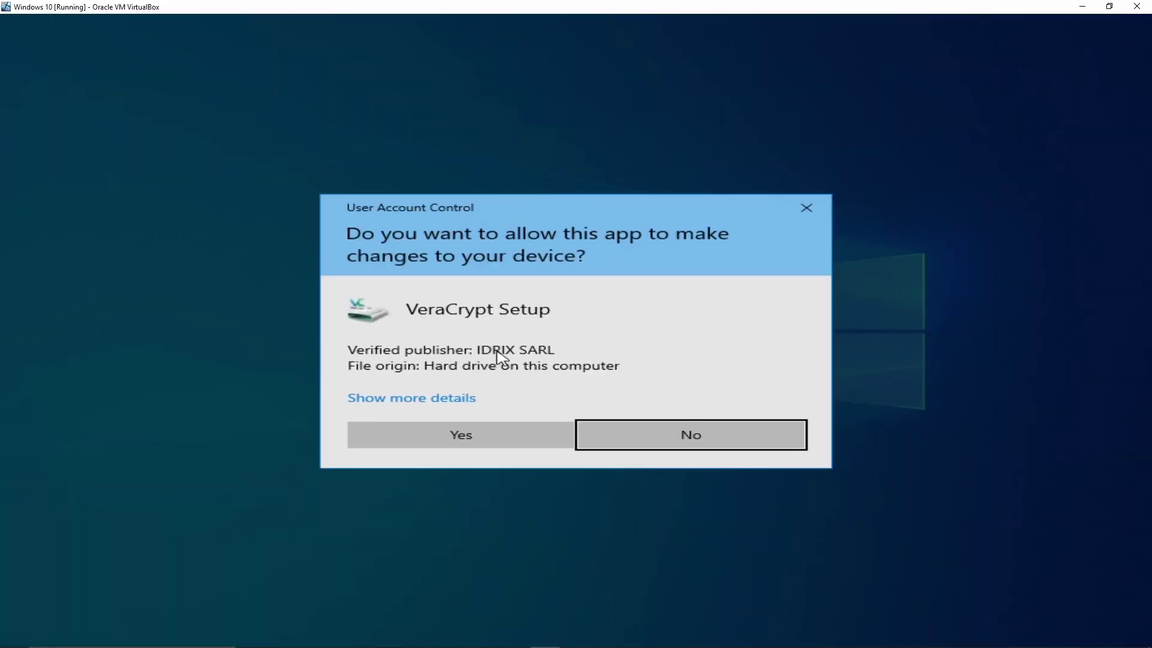
pyautogui.click(458, 445)
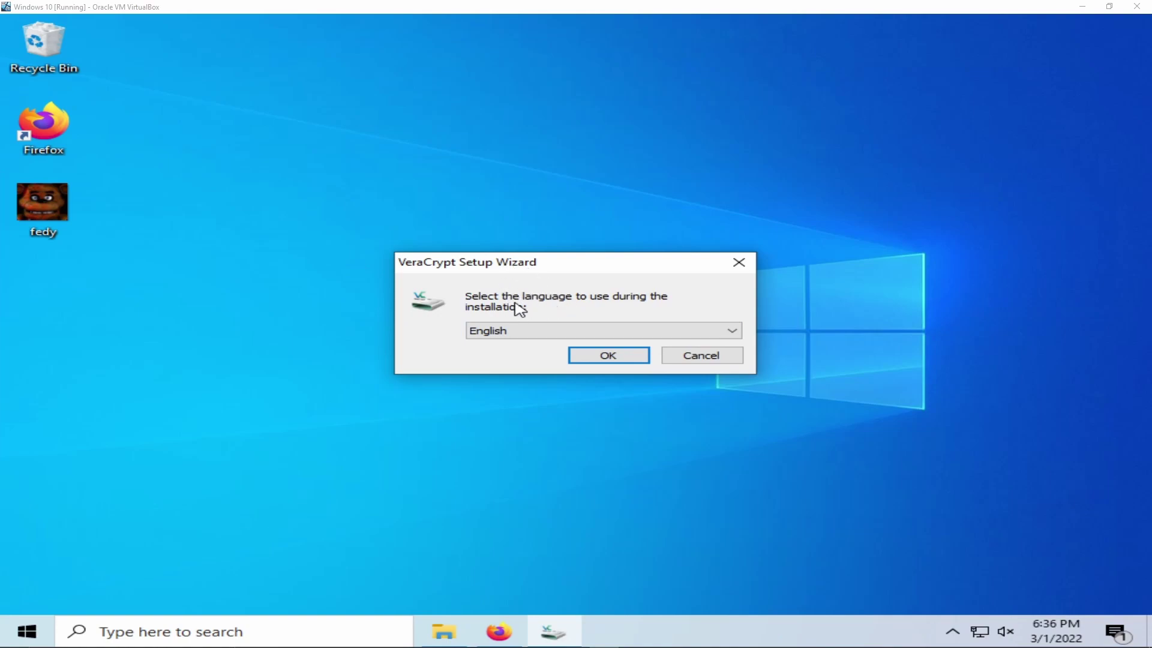
# Keep English as the installation language and accept the license terms
pyautogui.click(546, 334)
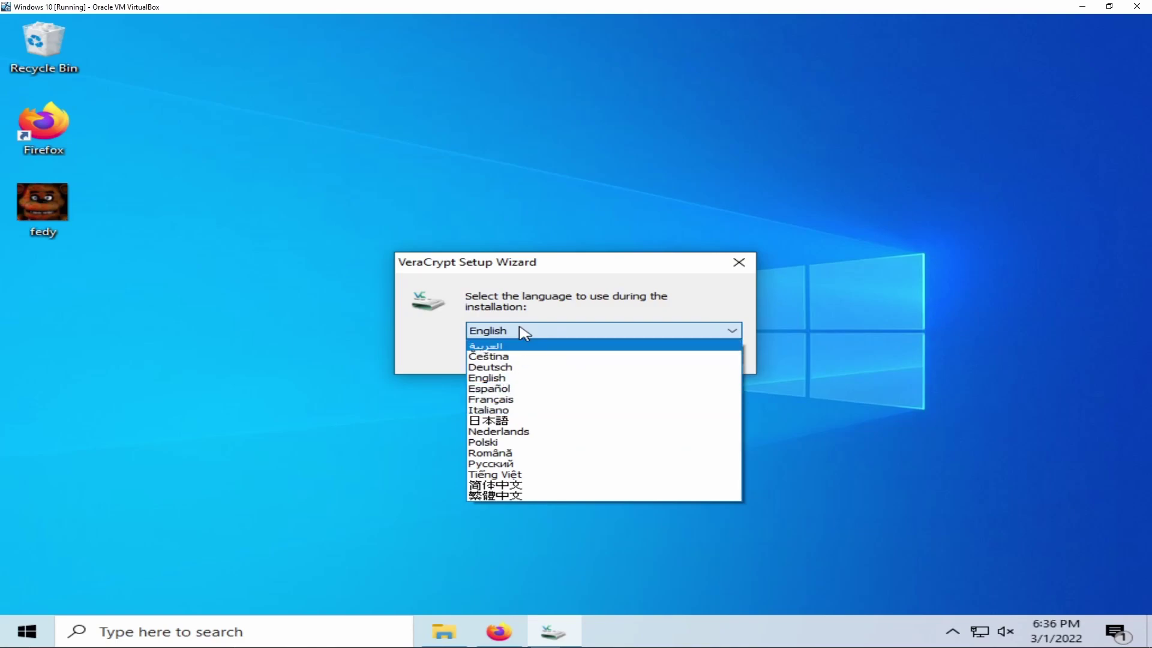
pyautogui.click(525, 334)
pyautogui.click(609, 360)
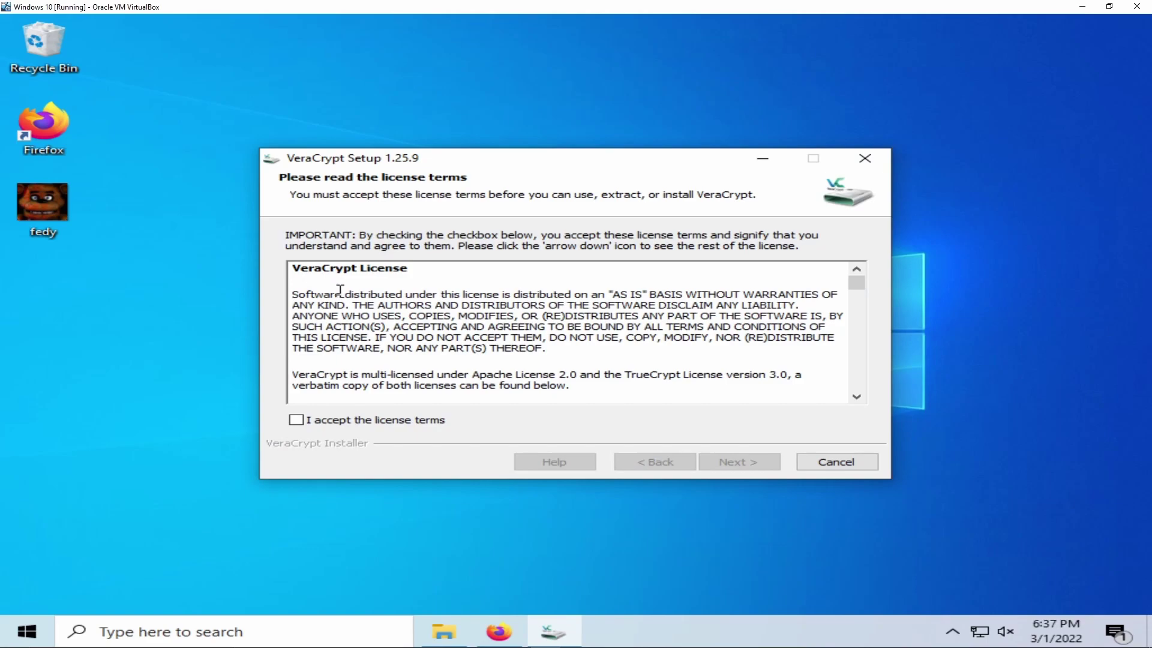
pyautogui.click(309, 421)
pyautogui.click(740, 463)
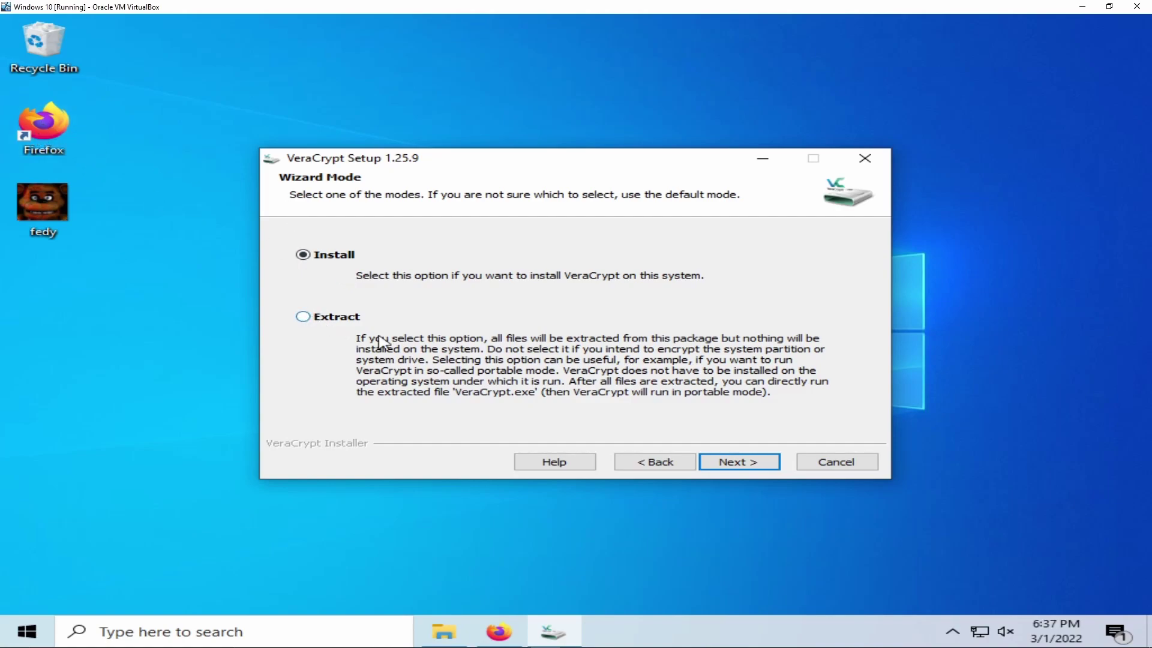
# Briefly bring up the File Explorer window from the taskbar and hide it again
pyautogui.click(444, 631)
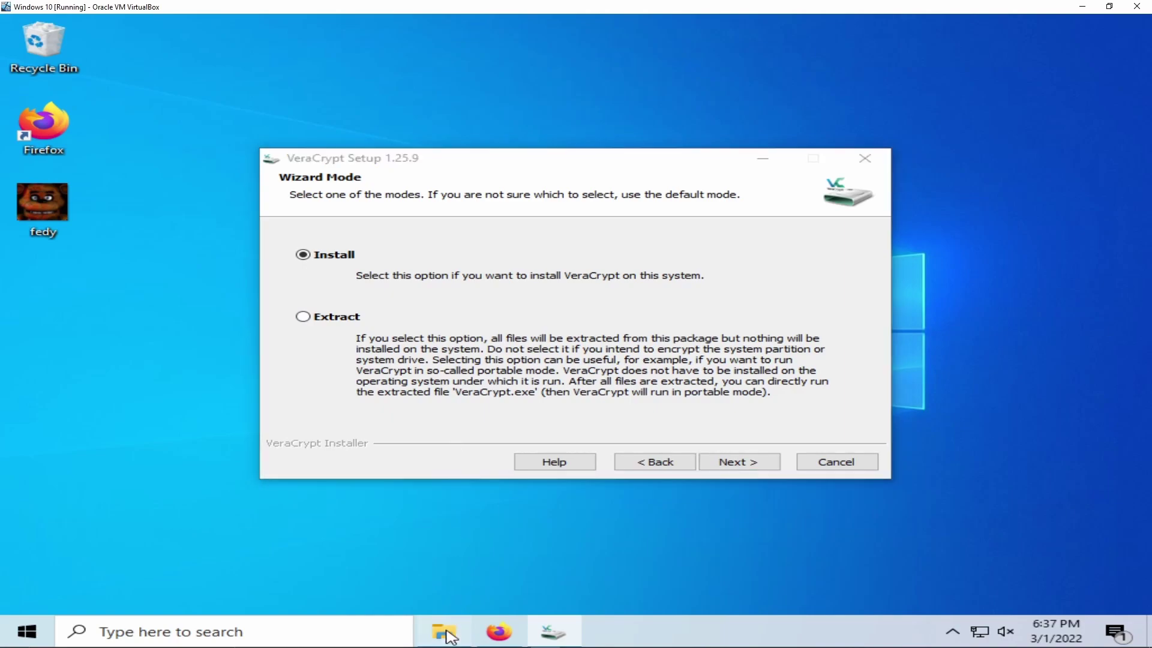
pyautogui.scroll(-1, 411, 438)
pyautogui.click(446, 624)
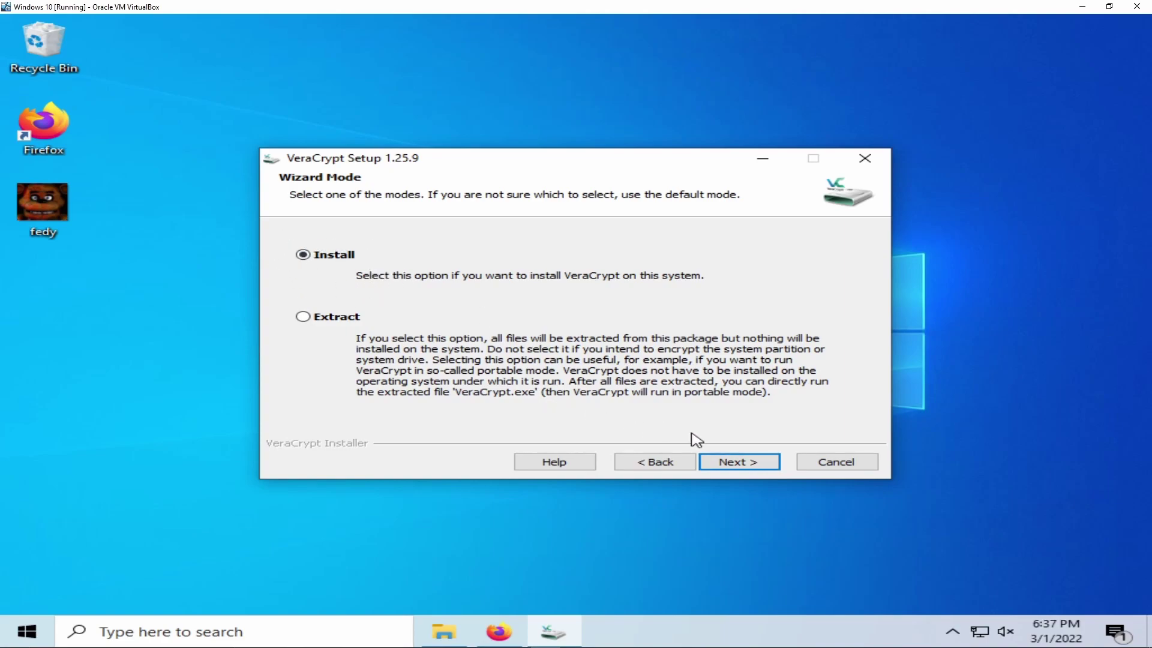
# Install VeraCrypt into C:\Program Files\VeraCrypt\, acknowledge the success message and finish setup
pyautogui.click(729, 462)
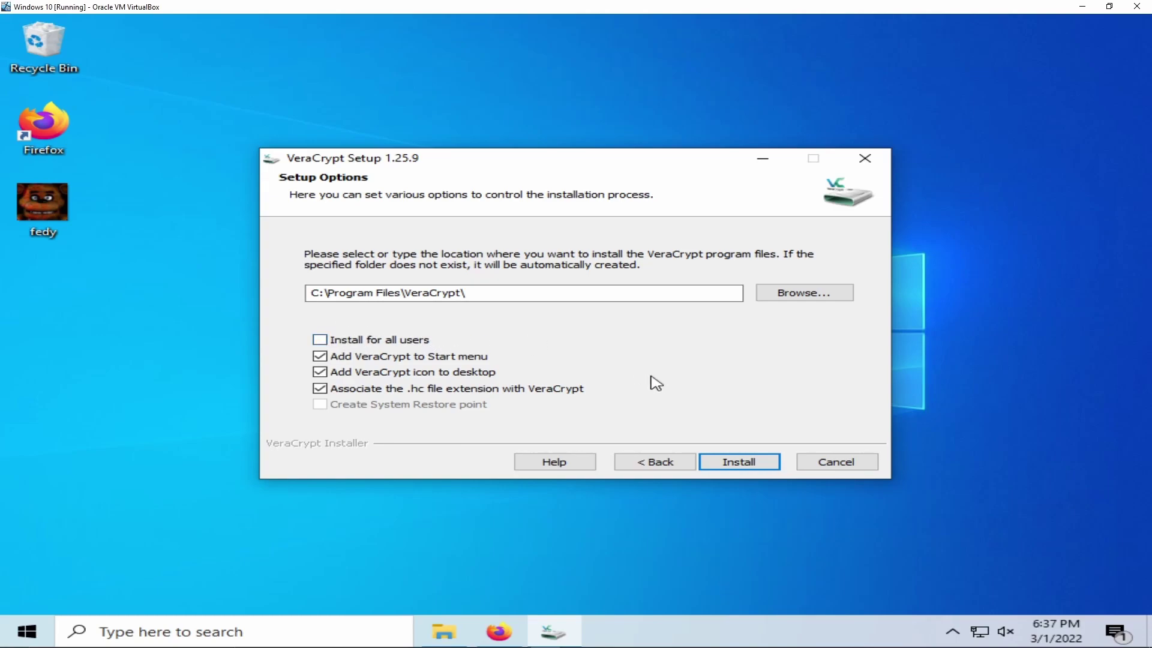
pyautogui.click(759, 468)
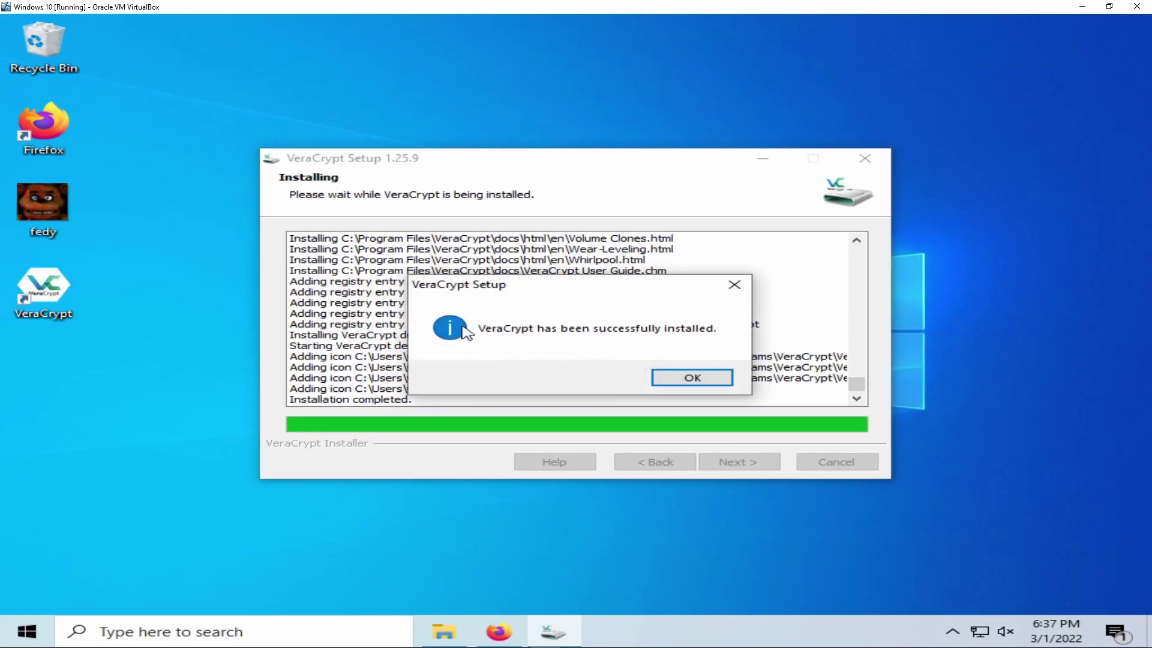
pyautogui.click(693, 378)
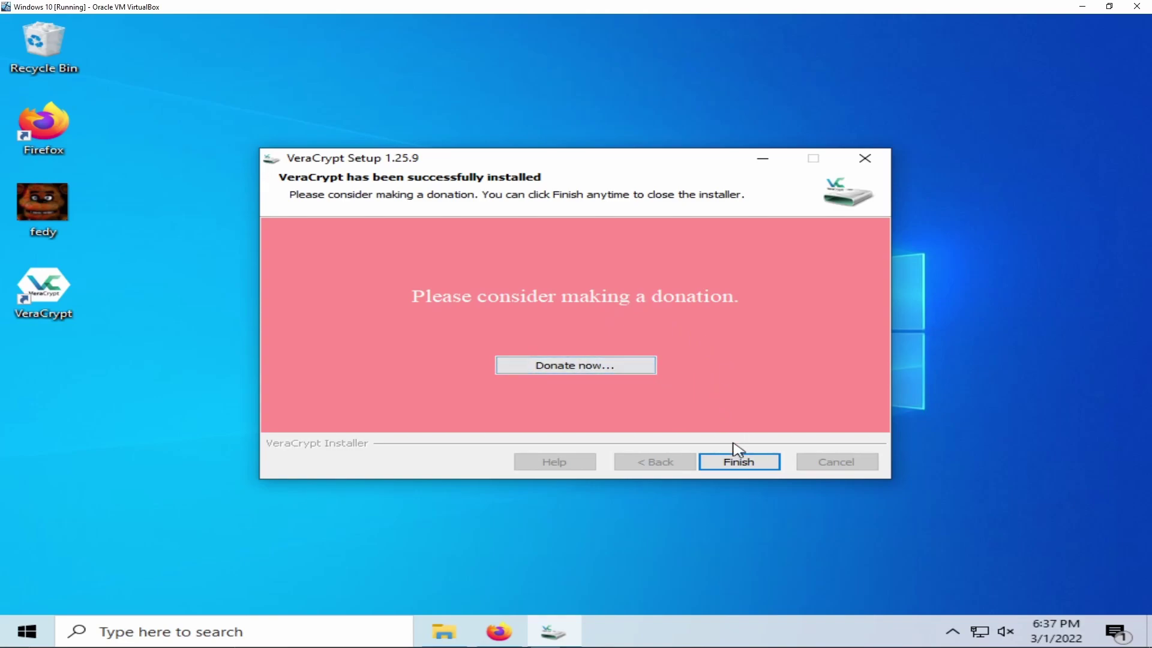
pyautogui.click(760, 468)
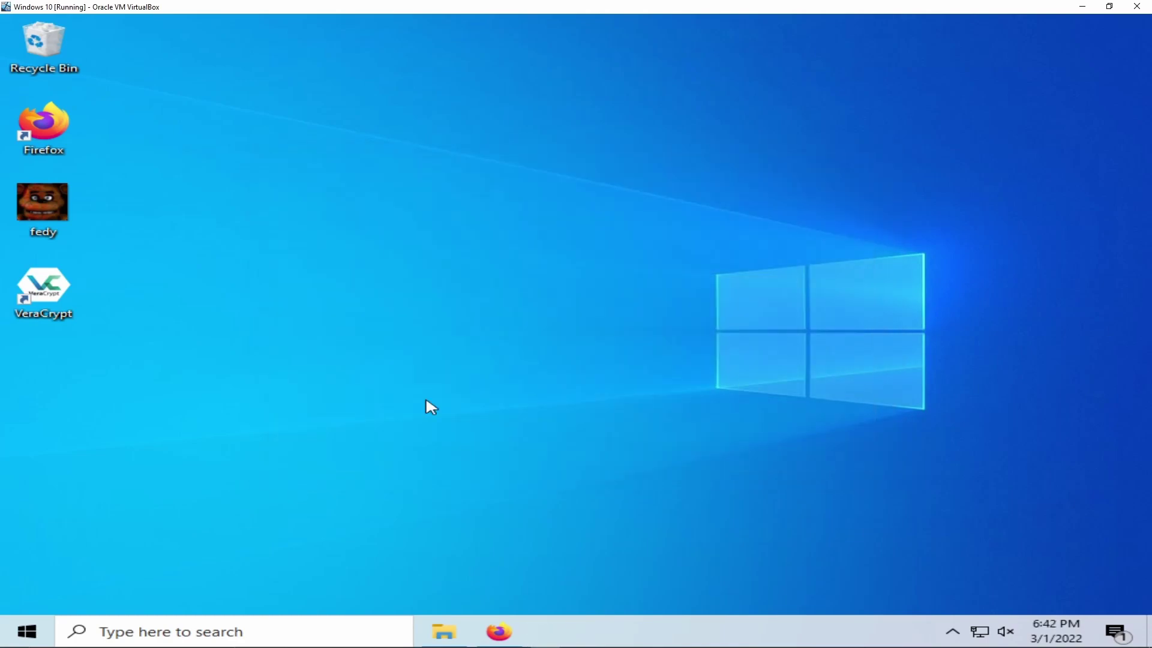
# Launch VeraCrypt from the desktop shortcut and start the Volume Creation Wizard
pyautogui.doubleClick(54, 295)
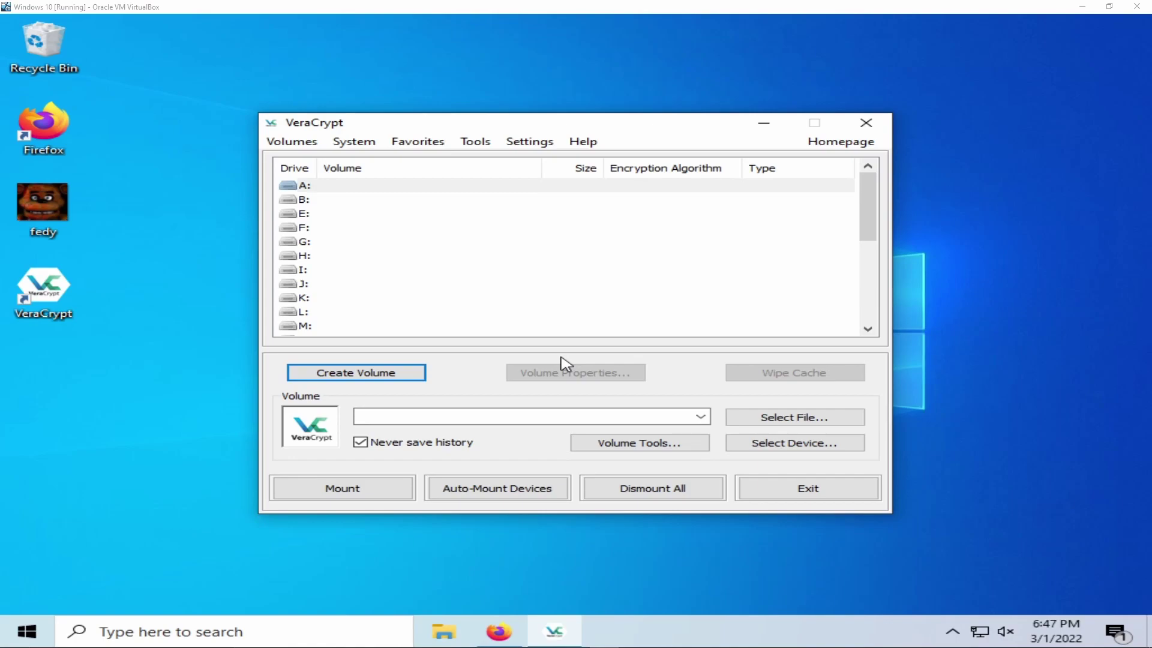
pyautogui.click(386, 377)
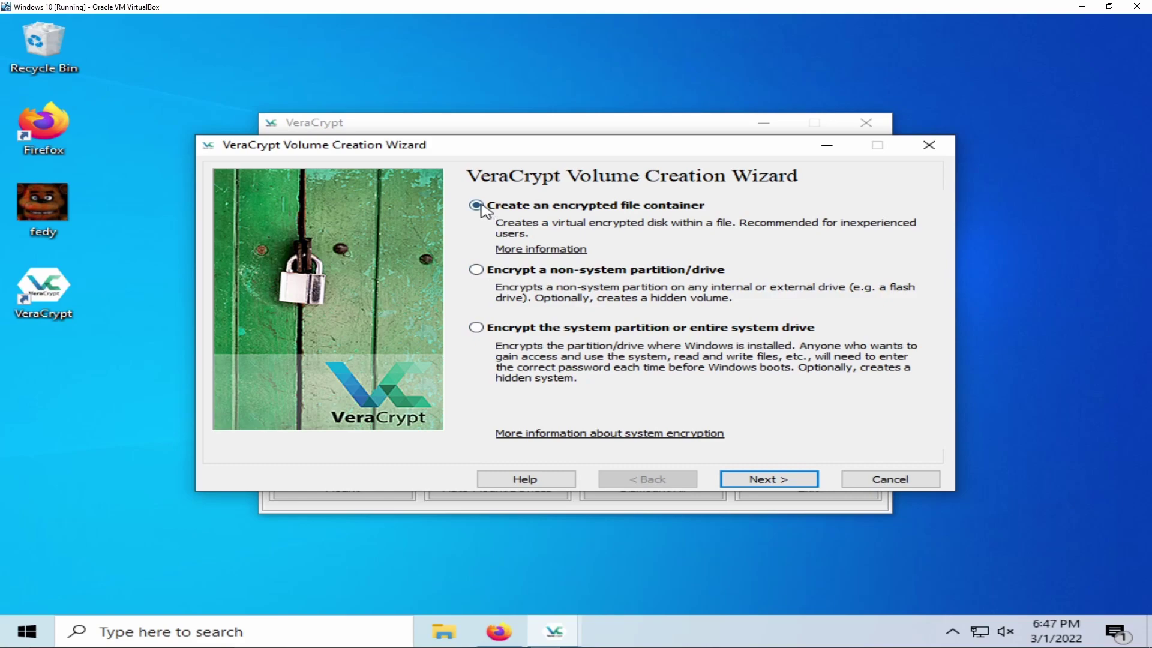
# Choose an encrypted file container as a Standard VeraCrypt volume
pyautogui.click(774, 480)
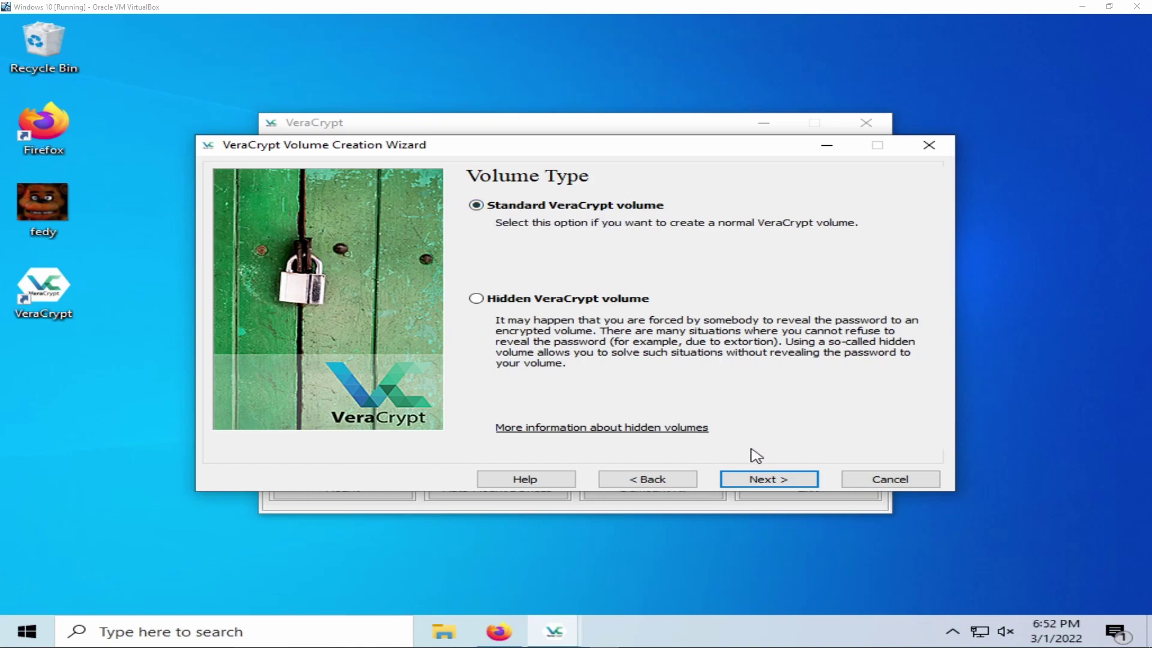
pyautogui.click(773, 479)
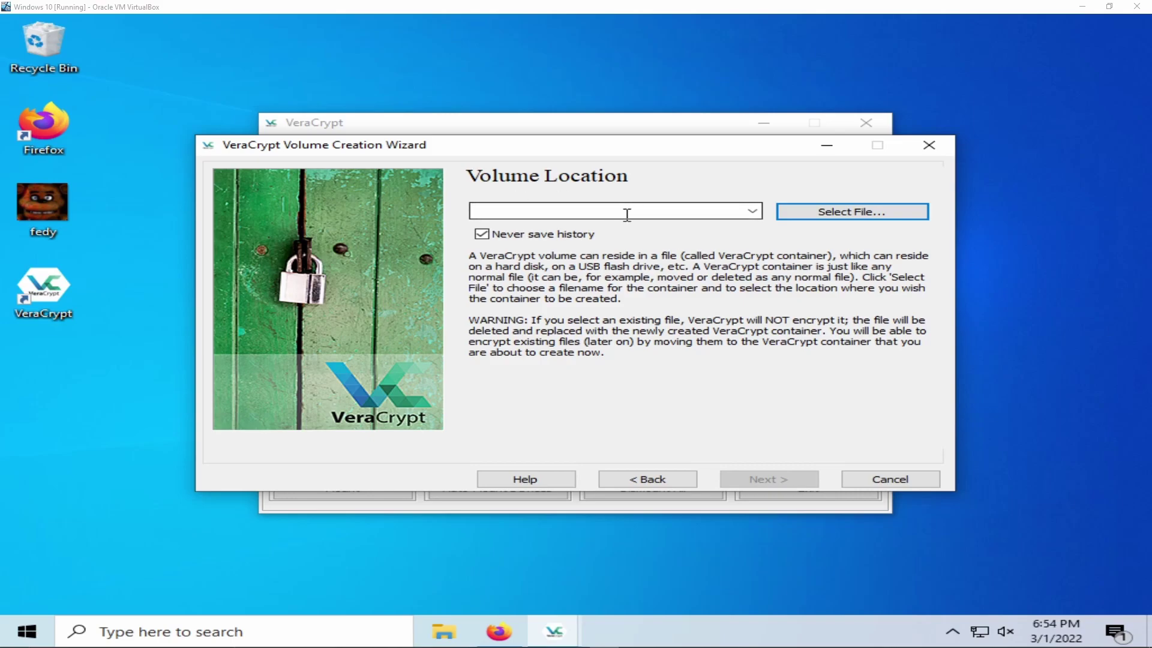
# Save the container as 'volume' on the Desktop and move on to Encryption Options
pyautogui.click(822, 213)
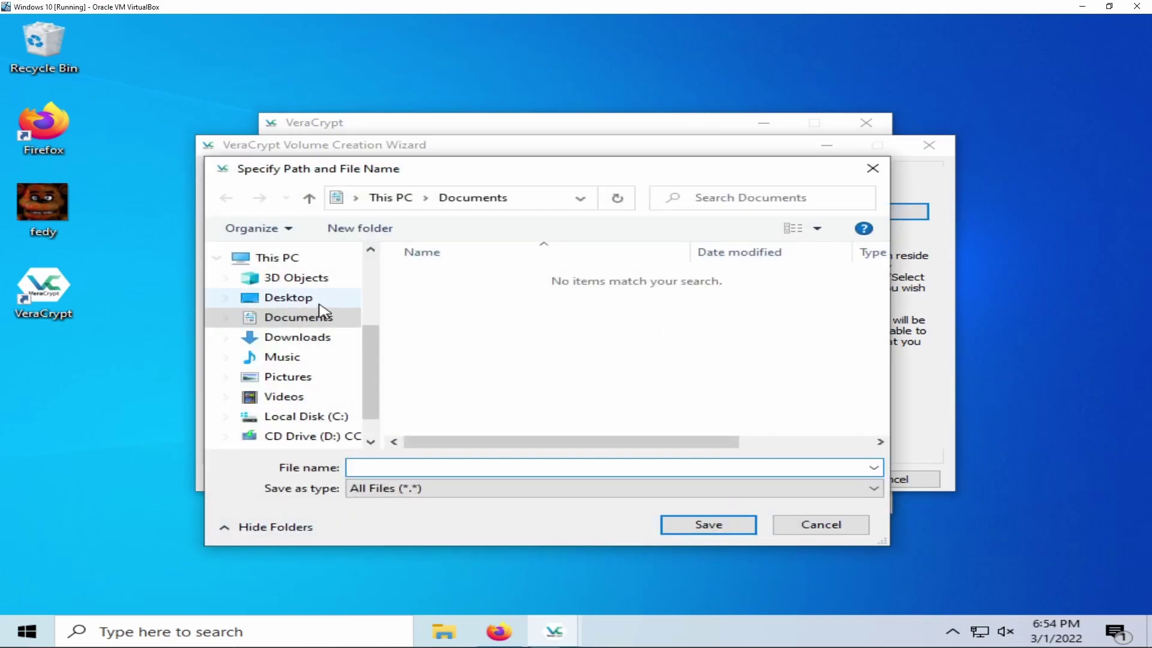
pyautogui.click(300, 300)
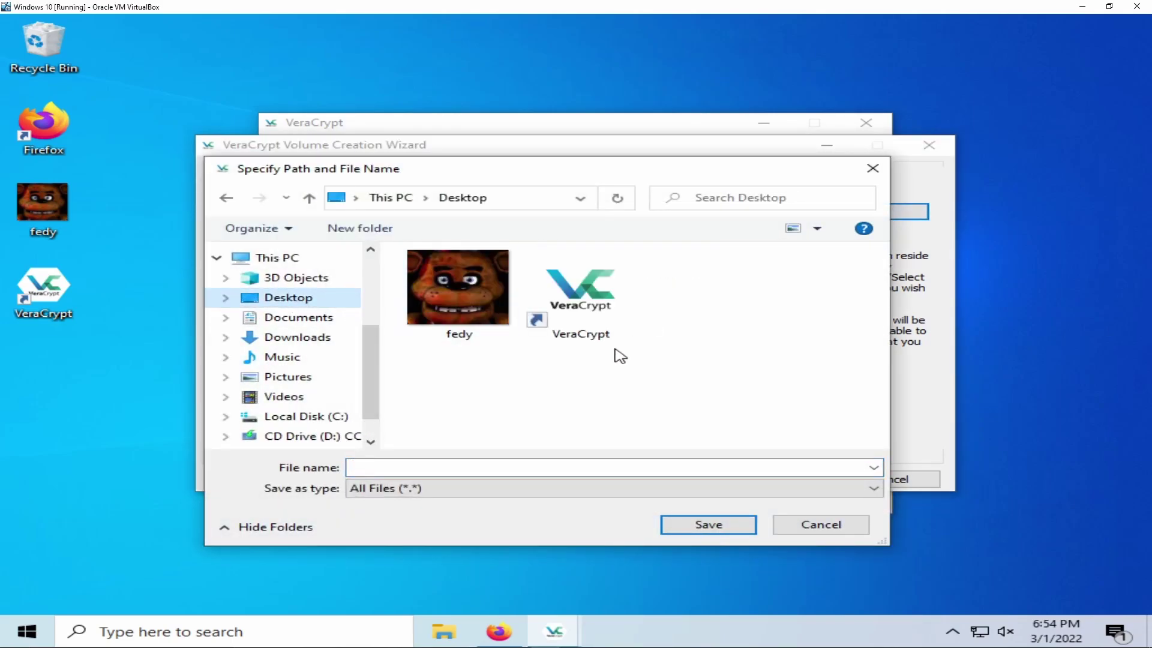
pyautogui.write('volume')
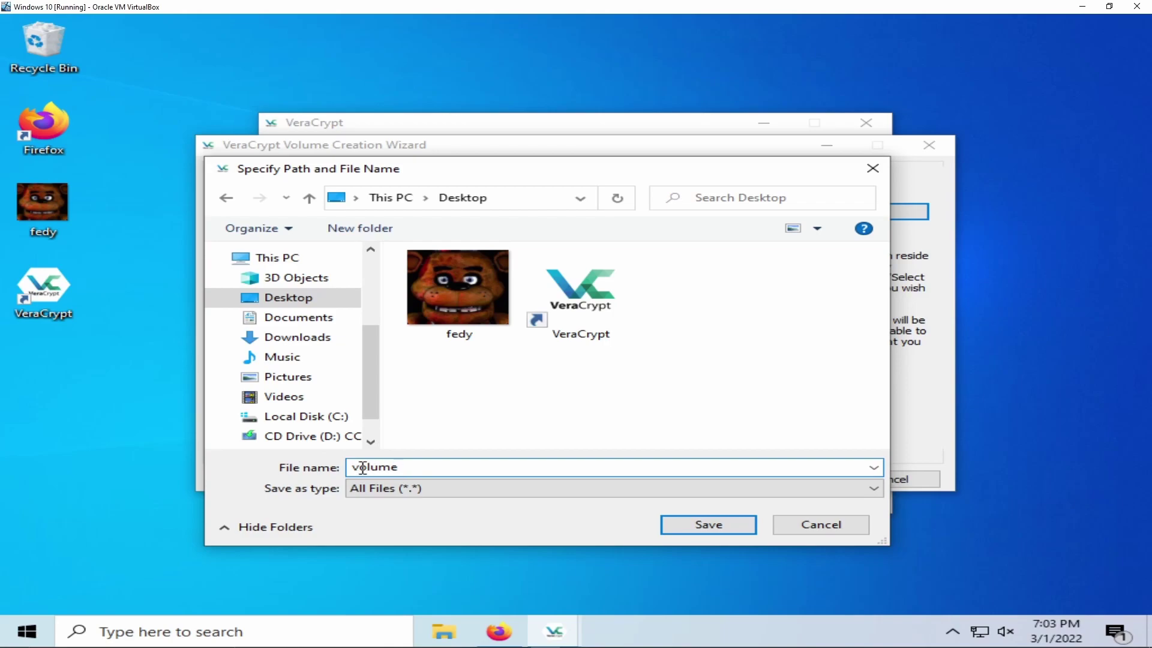
pyautogui.click(695, 522)
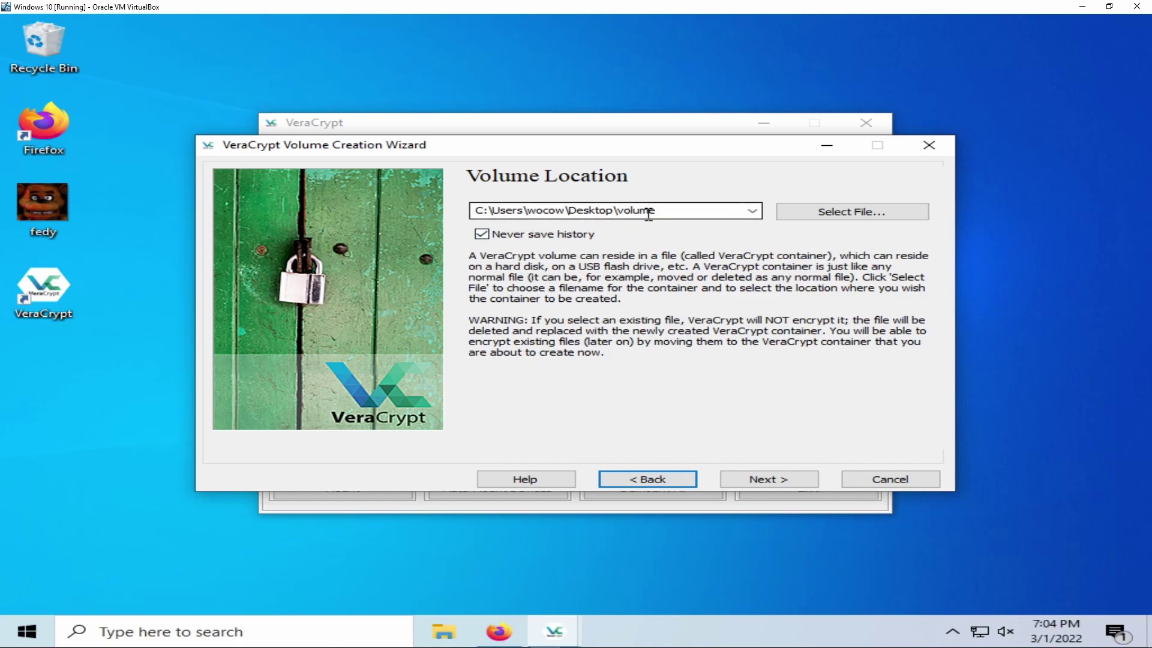
pyautogui.click(778, 478)
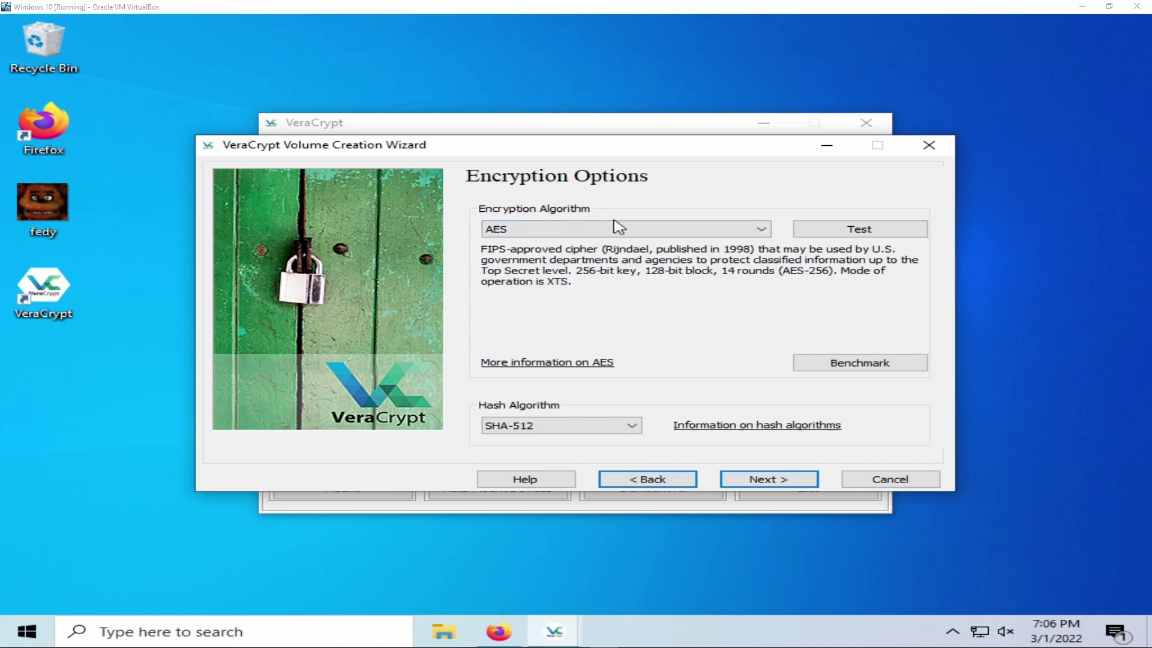
# Keep AES encryption with the SHA-512 hash and go to the Volume Size page
pyautogui.click(642, 232)
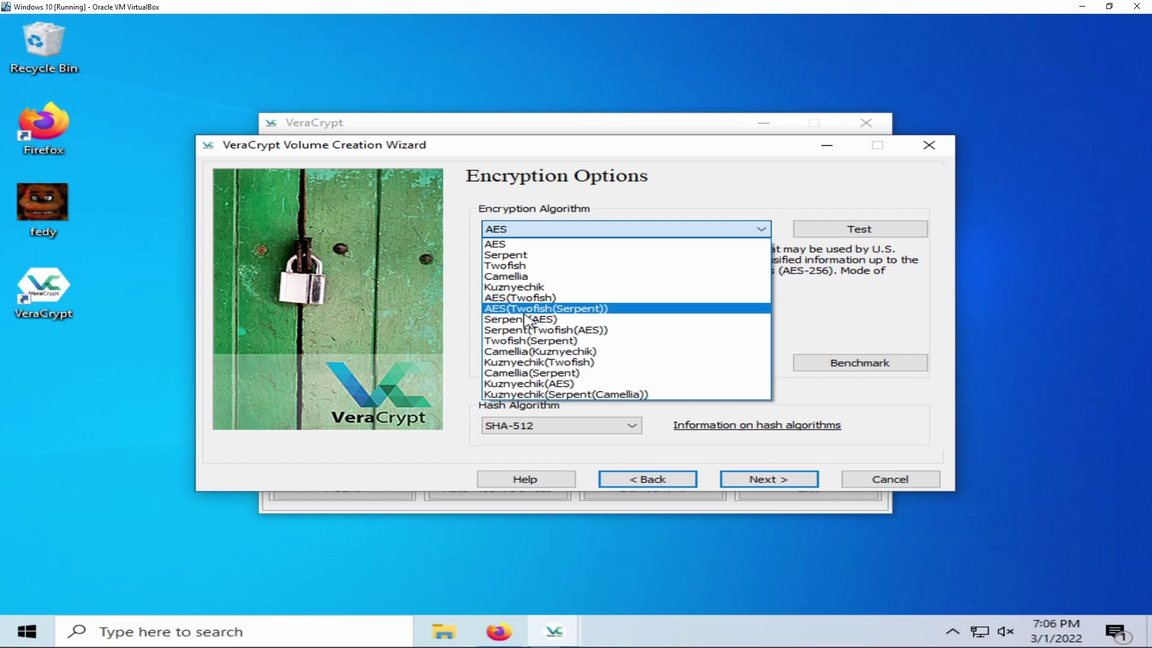
pyautogui.click(653, 230)
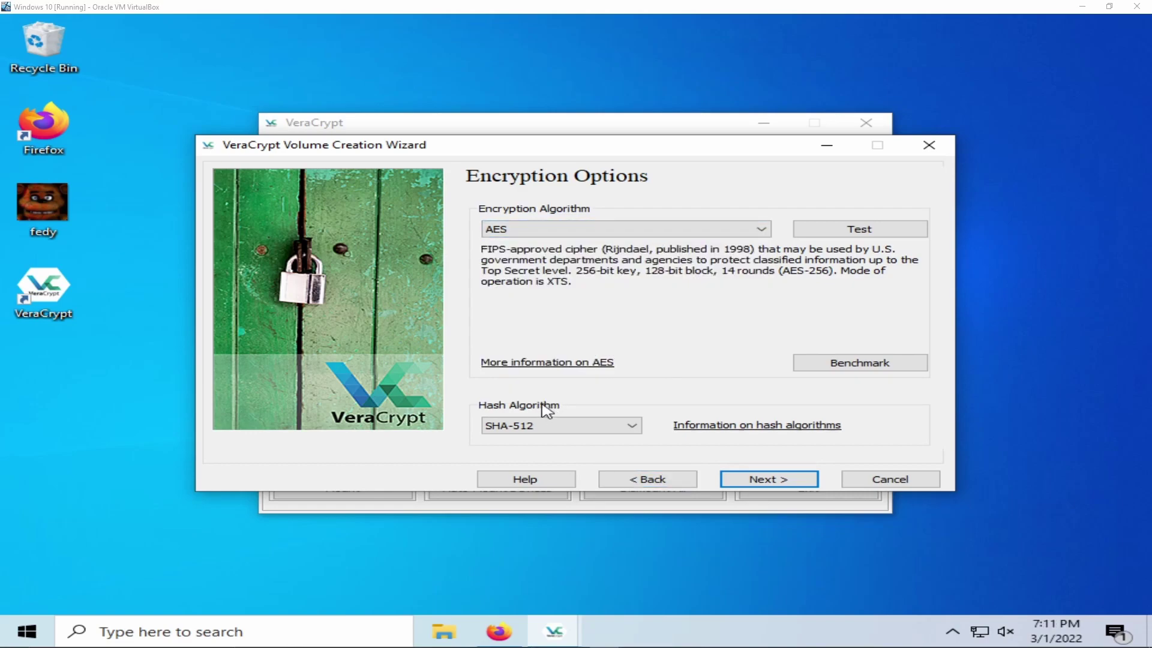
pyautogui.click(590, 429)
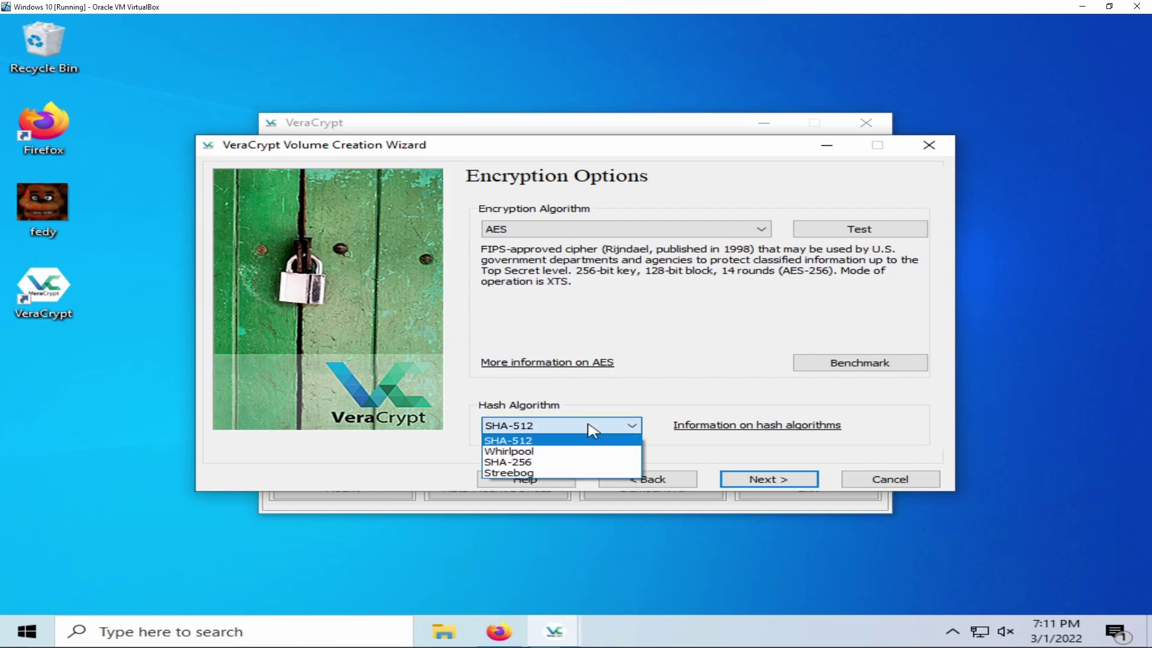
pyautogui.click(592, 430)
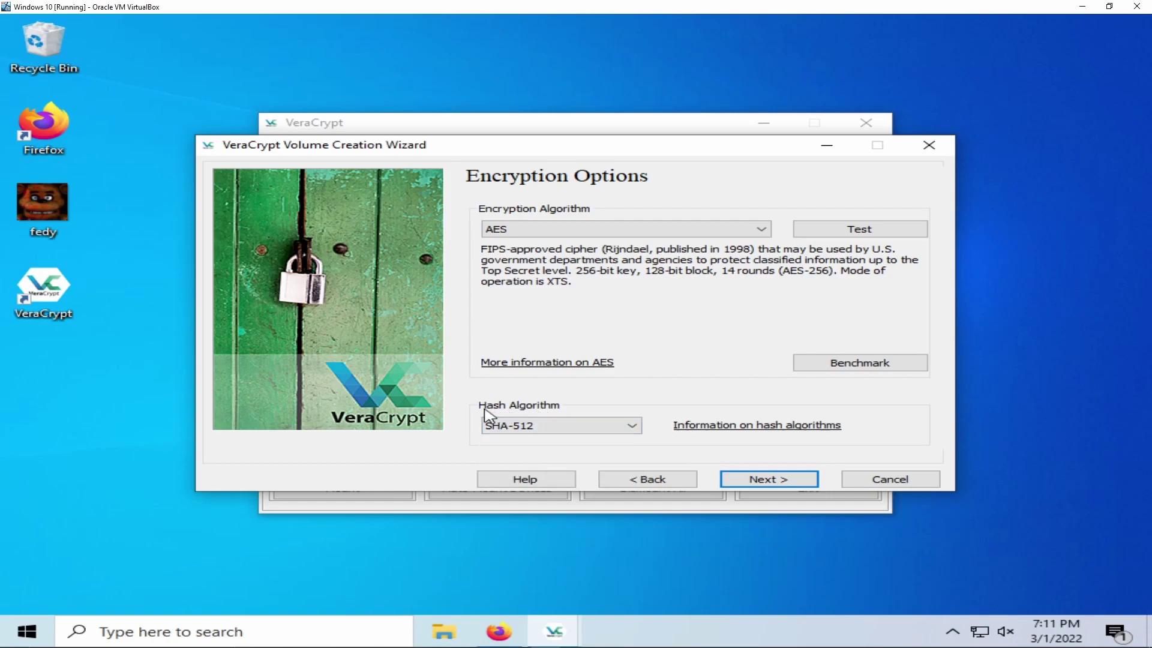
pyautogui.click(758, 479)
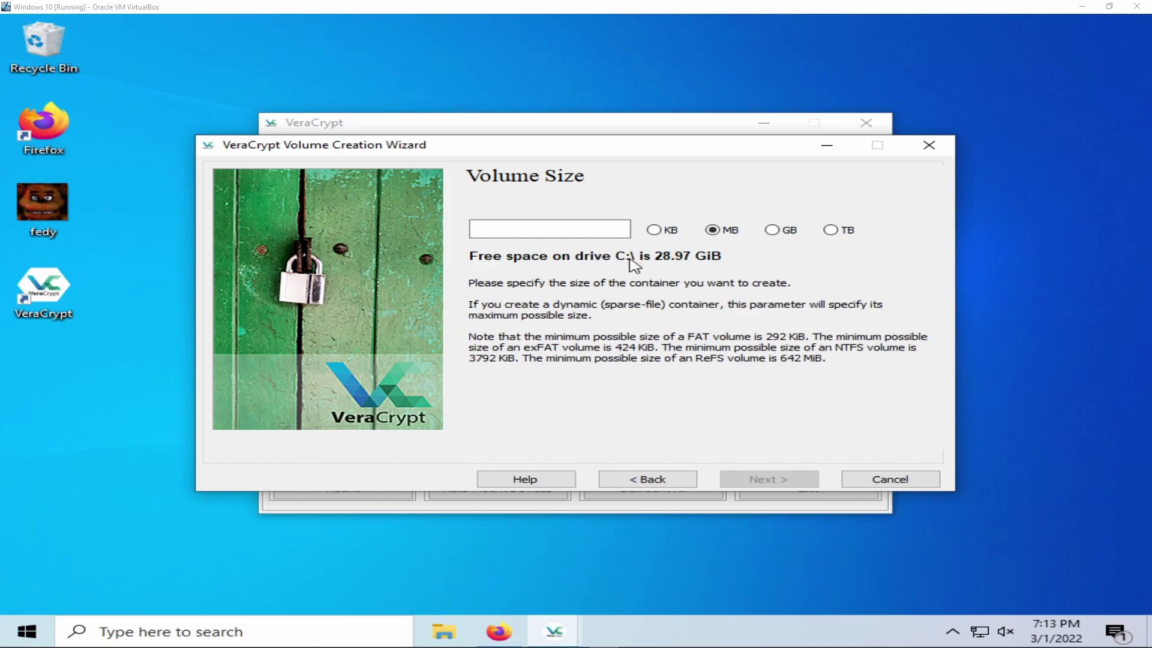
# Make the container 5 GB in size and continue to the password page
pyautogui.click(654, 232)
pyautogui.click(829, 231)
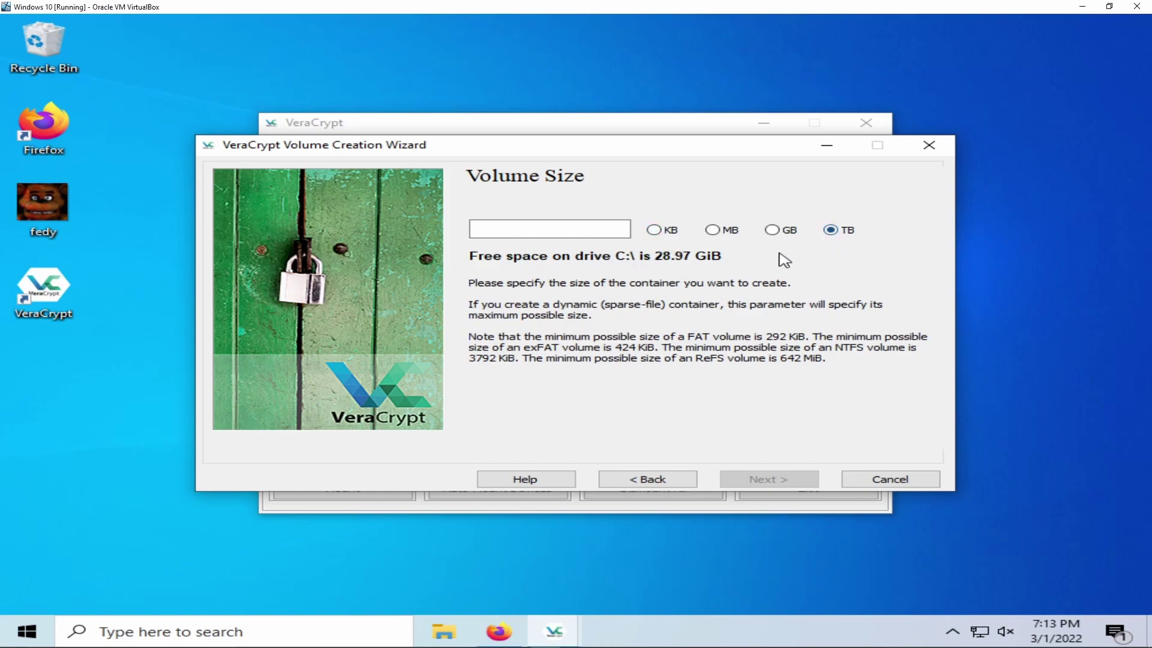
pyautogui.click(772, 231)
pyautogui.click(570, 231)
pyautogui.write('5')
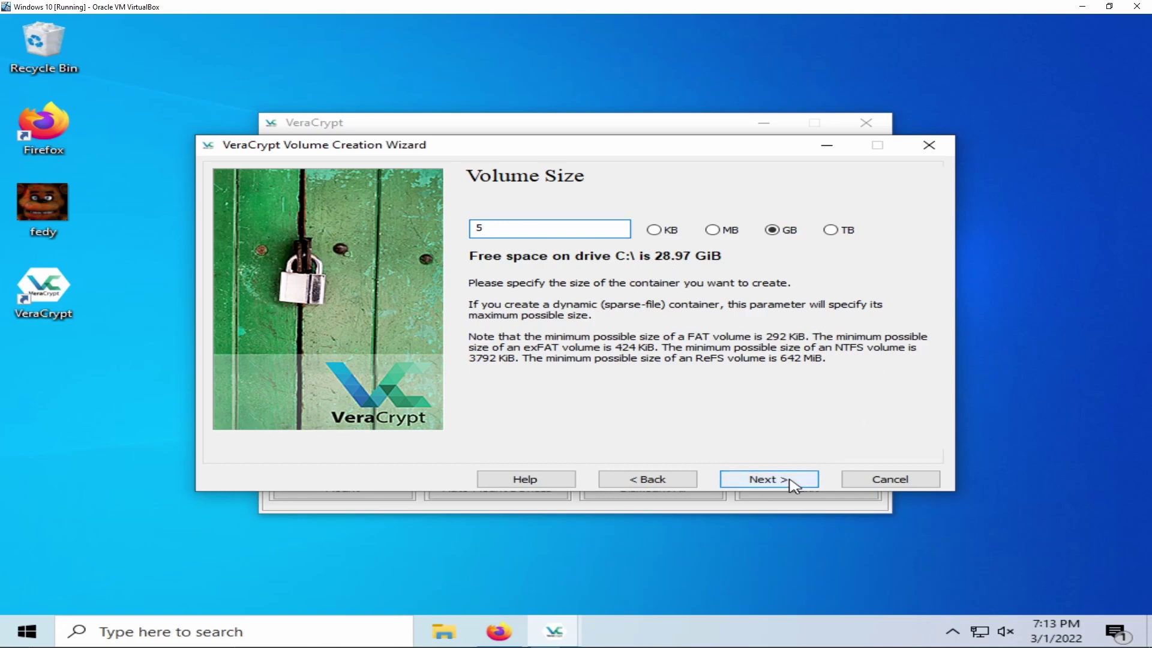
pyautogui.click(768, 479)
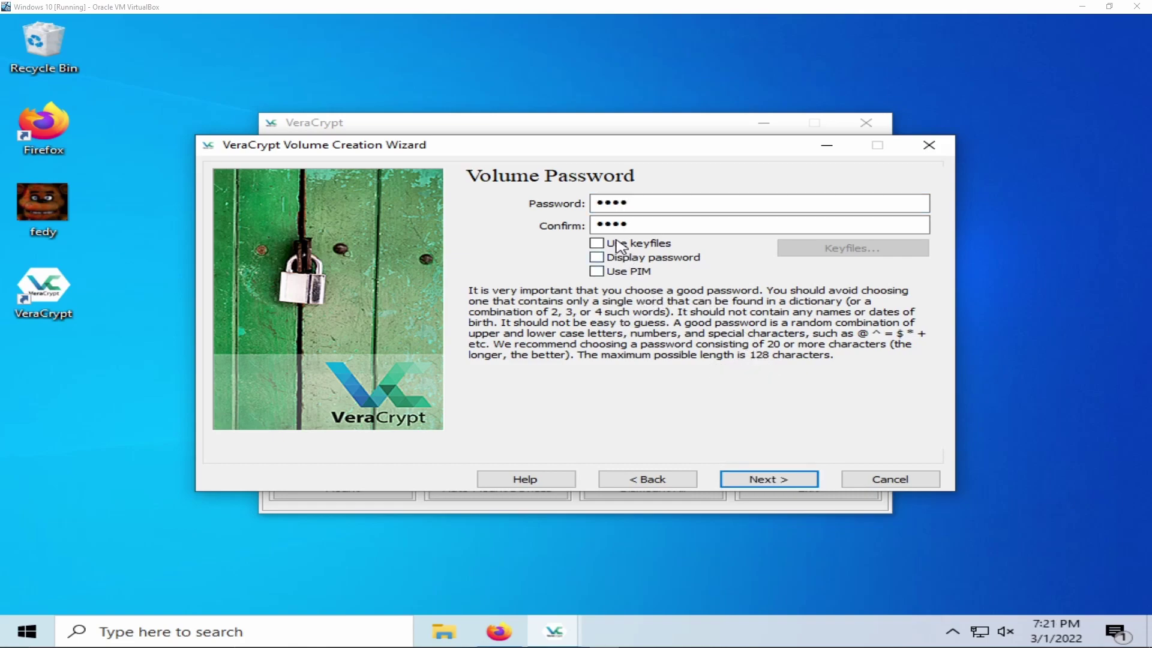
# Enable keyfiles, add the Desktop image fedy.jpg as a keyfile, and continue
pyautogui.click(596, 243)
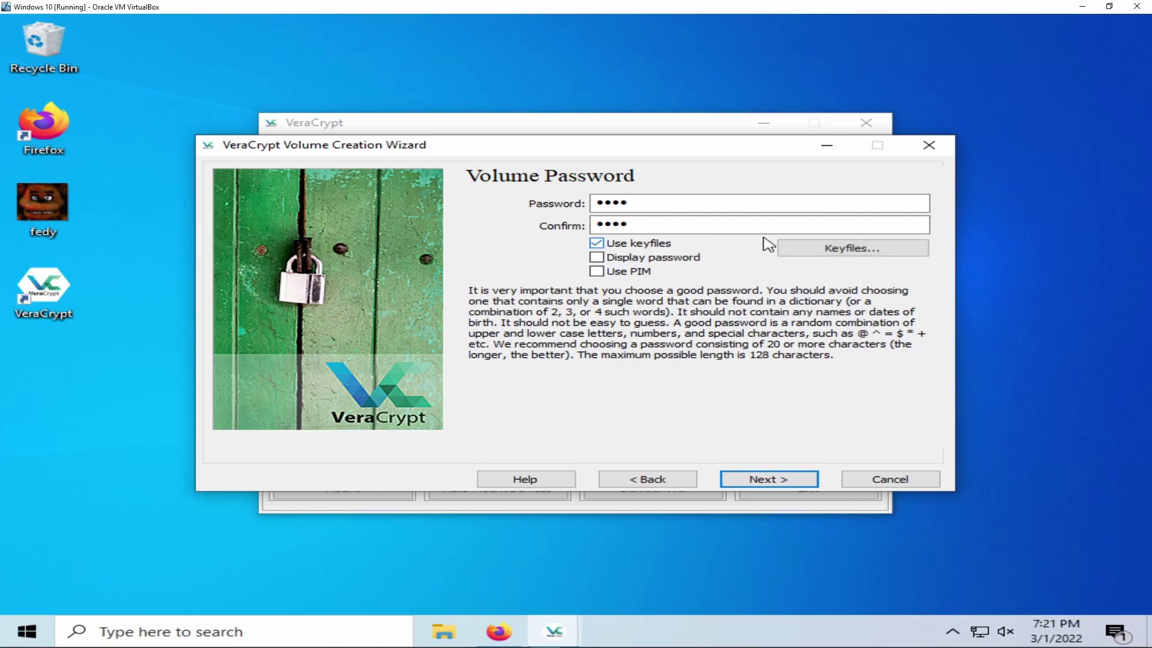
pyautogui.click(827, 248)
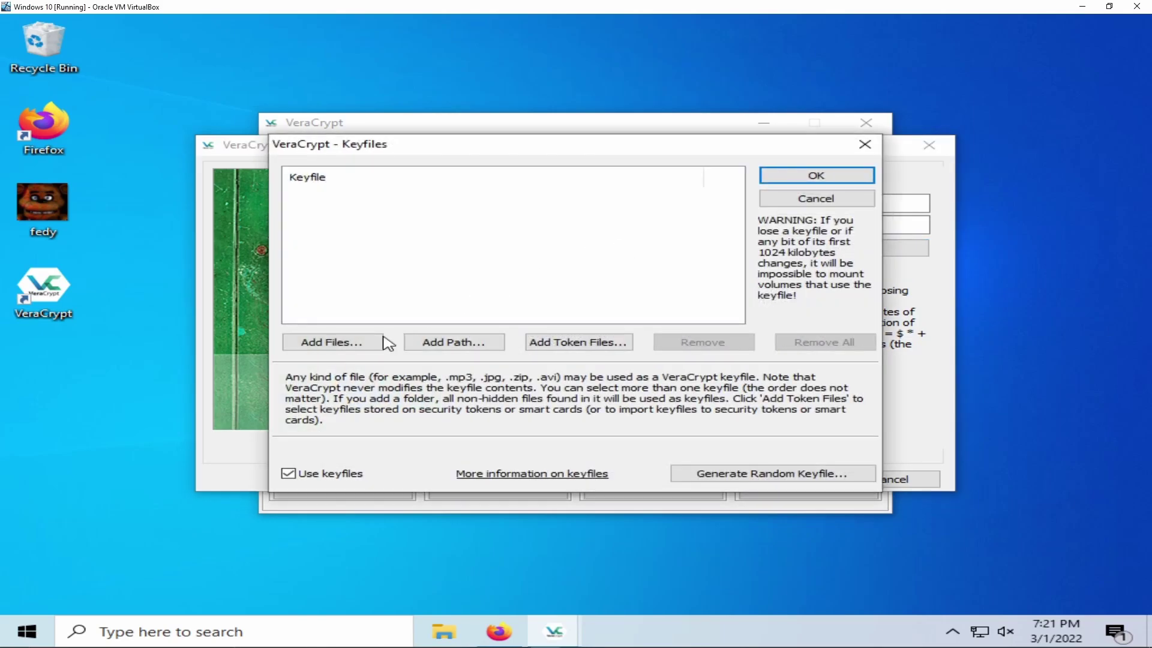
pyautogui.click(363, 346)
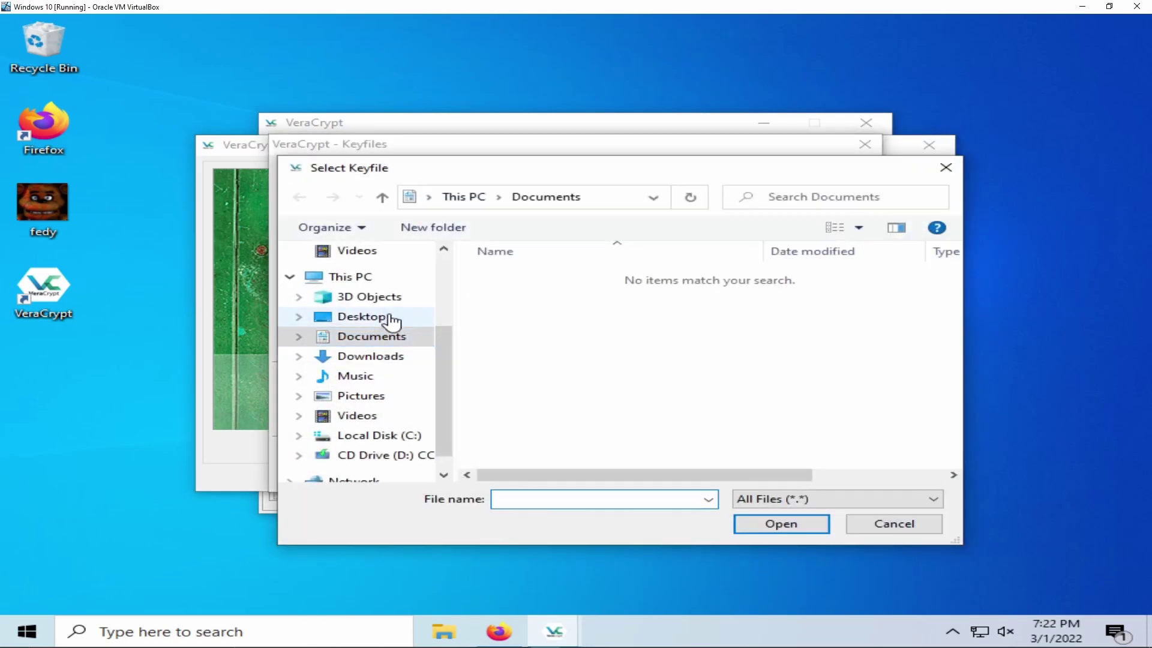
pyautogui.click(336, 316)
pyautogui.doubleClick(530, 300)
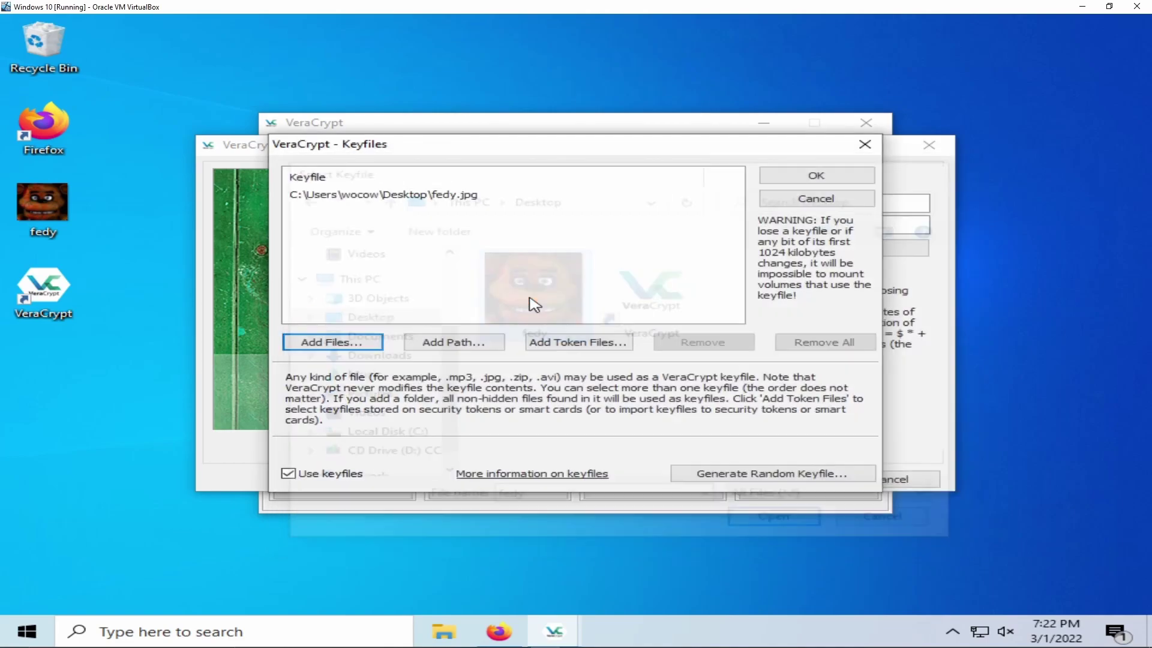
pyautogui.click(423, 195)
pyautogui.click(804, 175)
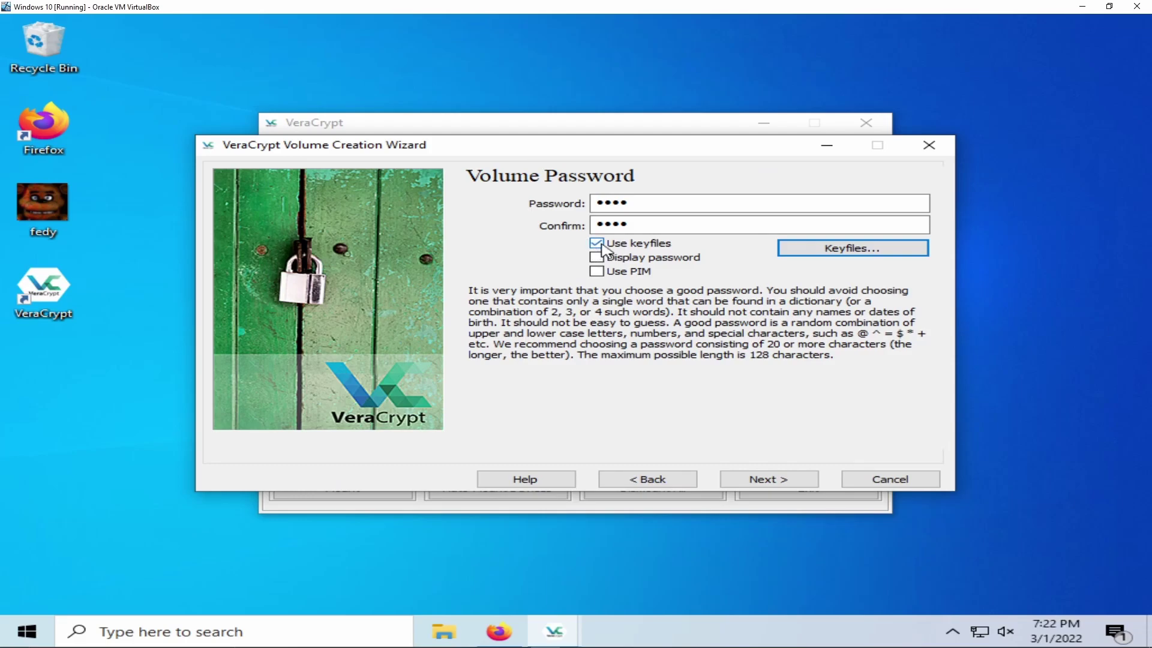
pyautogui.click(775, 479)
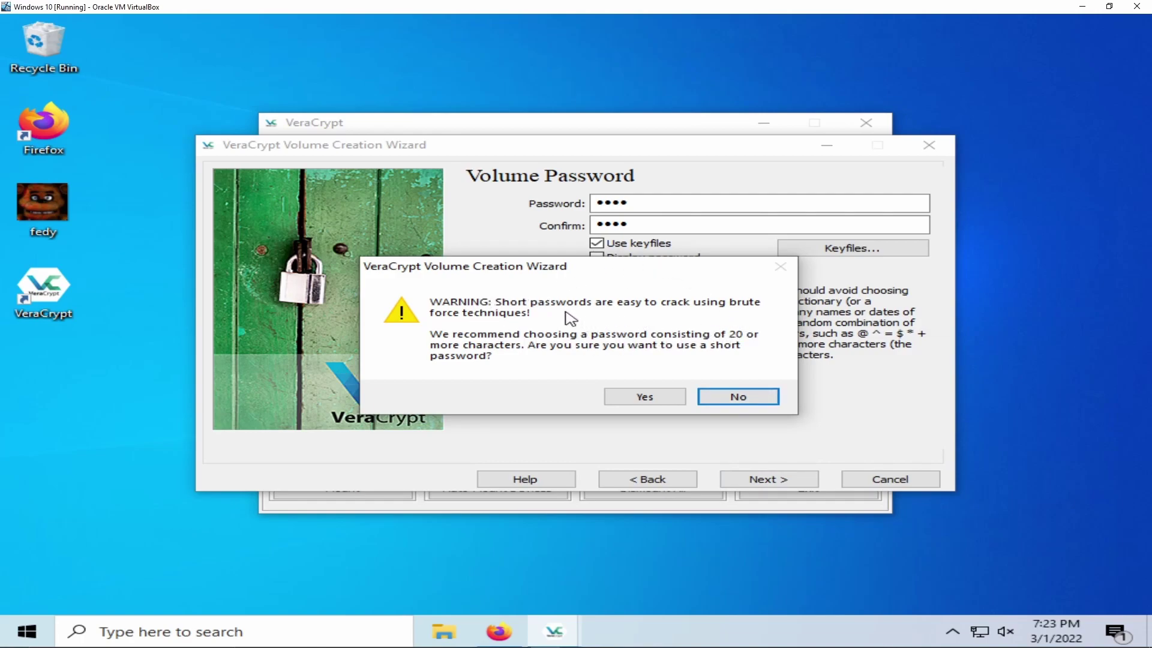
# Accept VeraCrypt's short-password warning and keep the chosen password
pyautogui.click(653, 396)
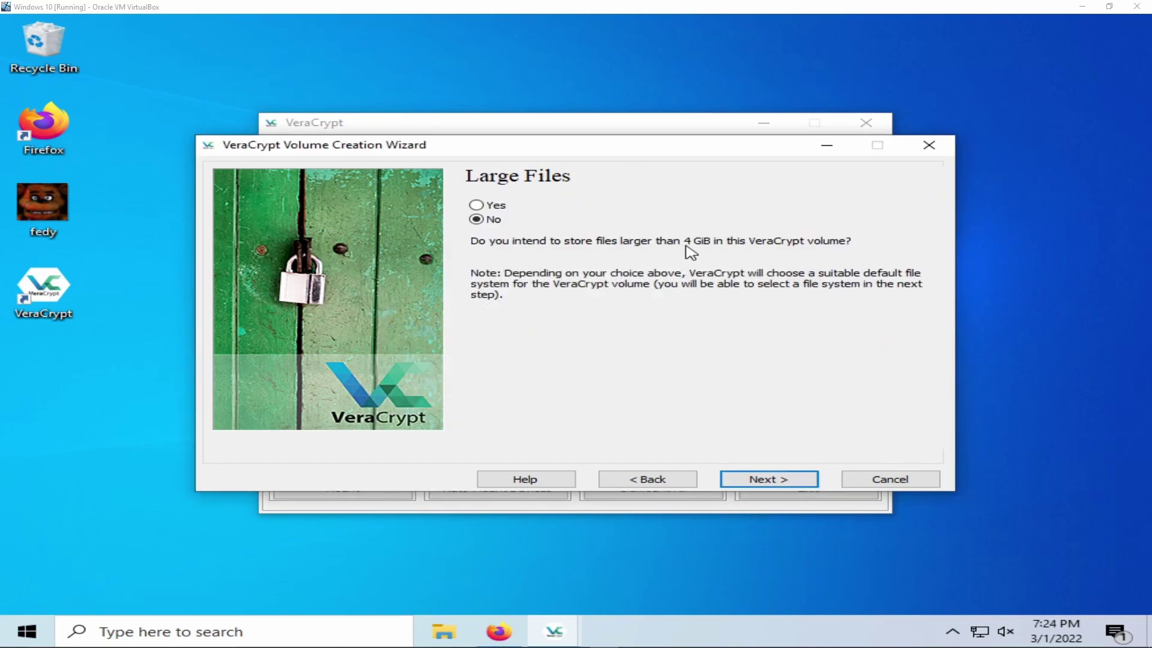
# Continue to the format page and format the new volume as exFAT
pyautogui.click(749, 480)
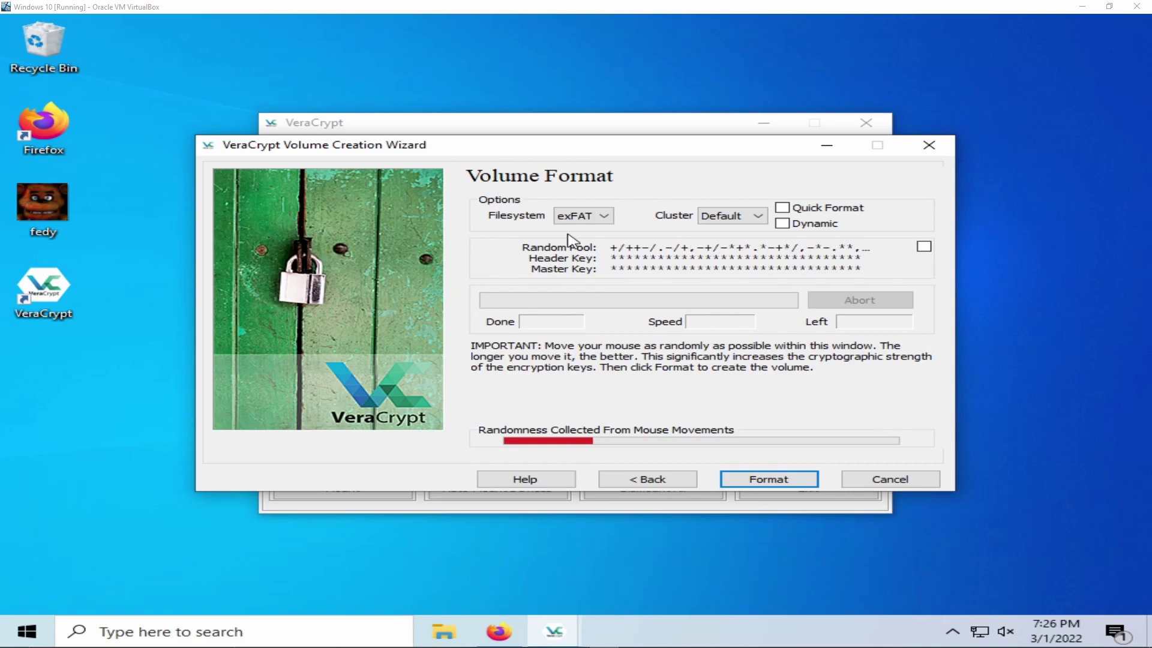
pyautogui.click(781, 474)
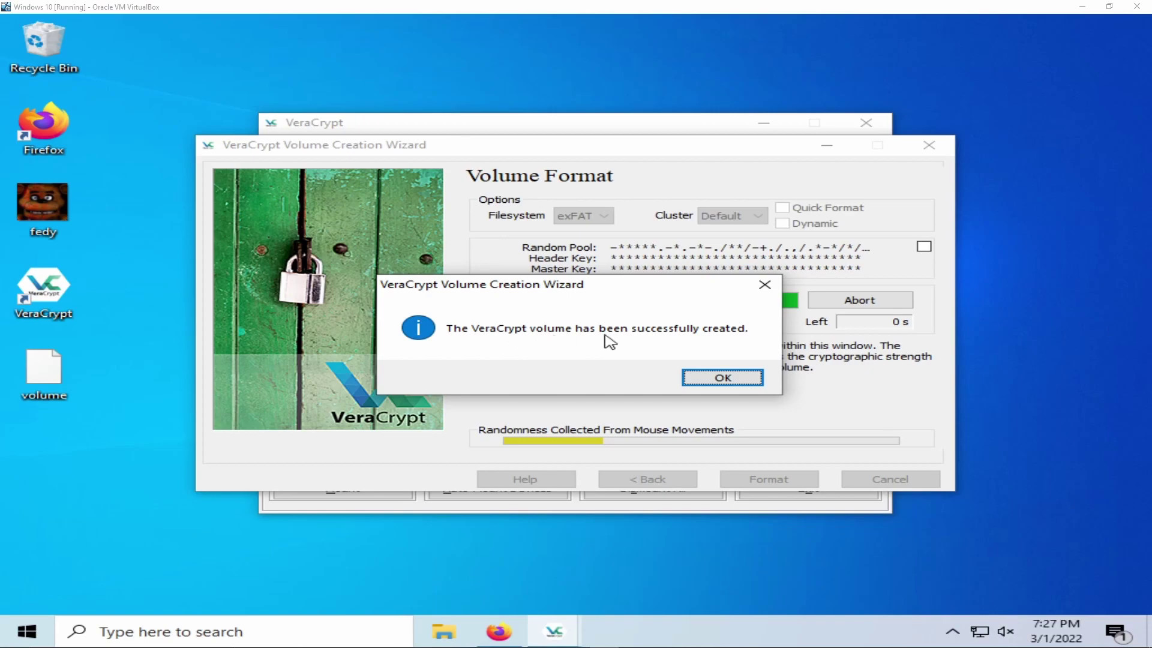
# Dismiss the volume-created message and exit the Volume Creation Wizard
pyautogui.click(745, 384)
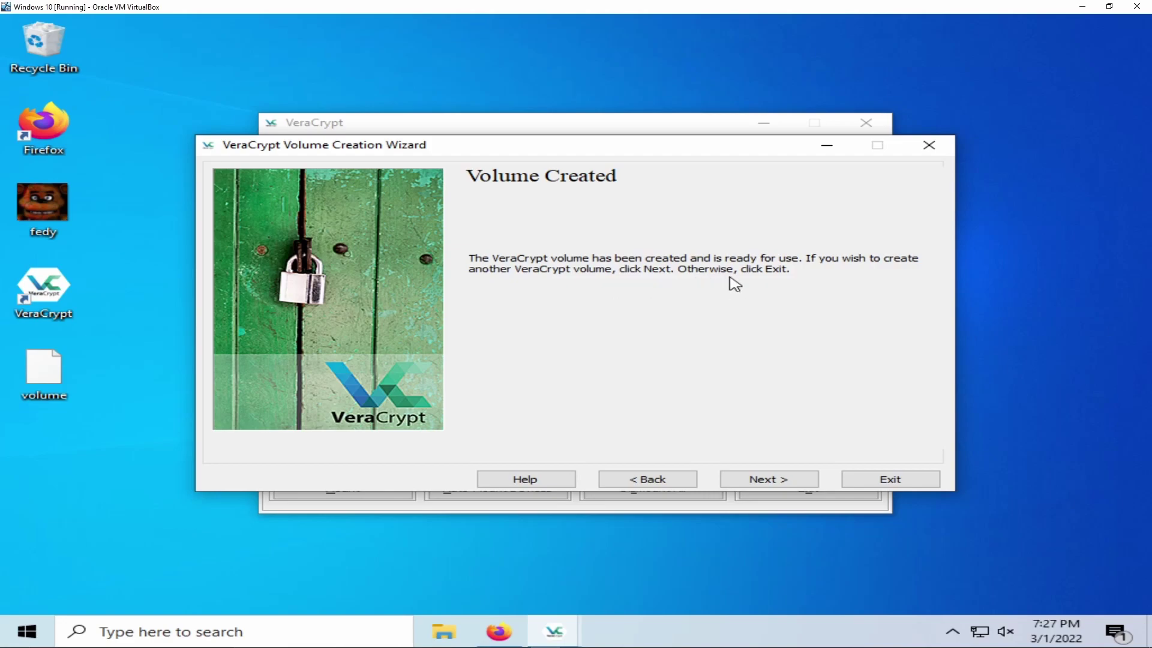
pyautogui.click(899, 482)
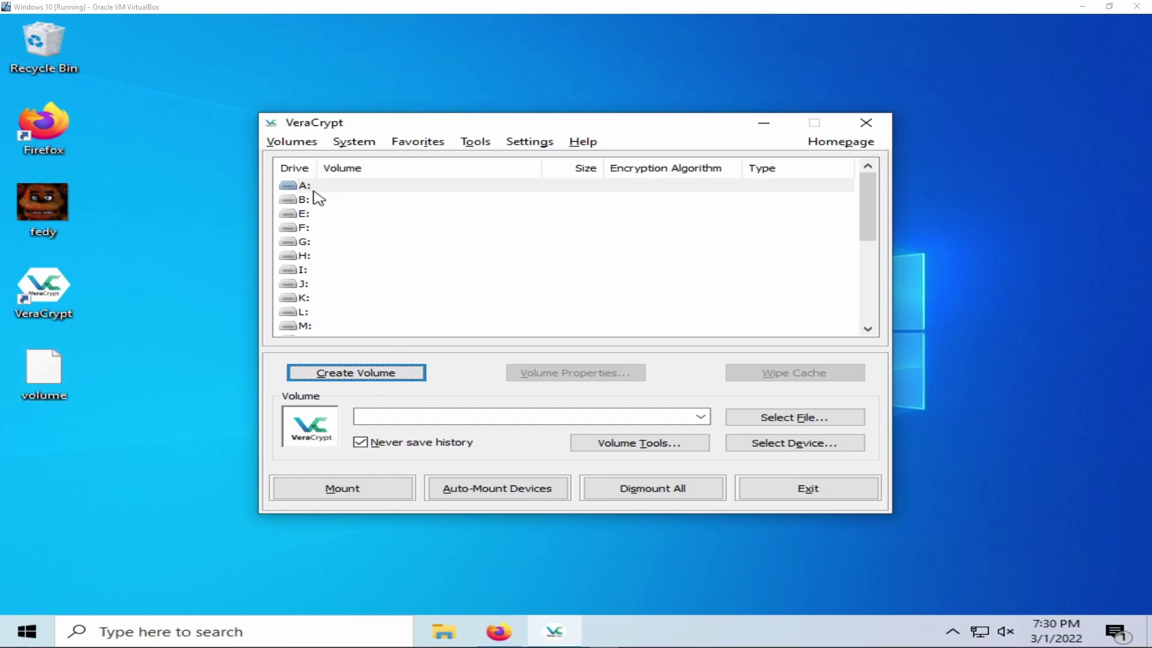
# Select drive letter L: and choose the Desktop file 'volume' as the container
pyautogui.click(322, 313)
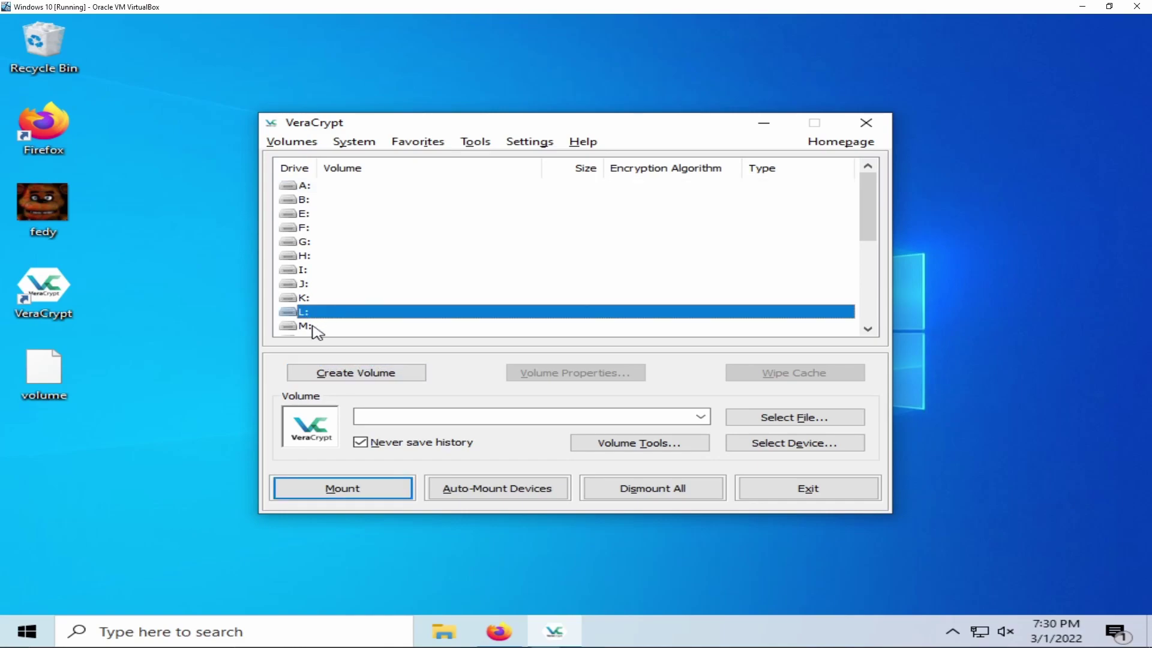
pyautogui.click(778, 420)
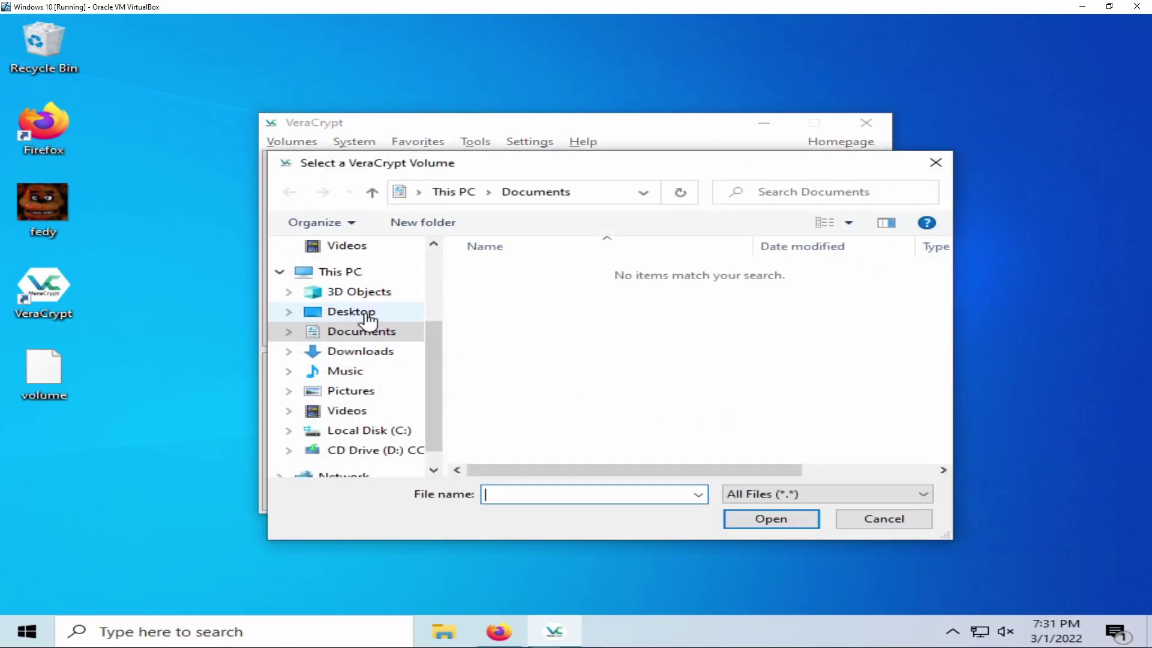
pyautogui.click(351, 312)
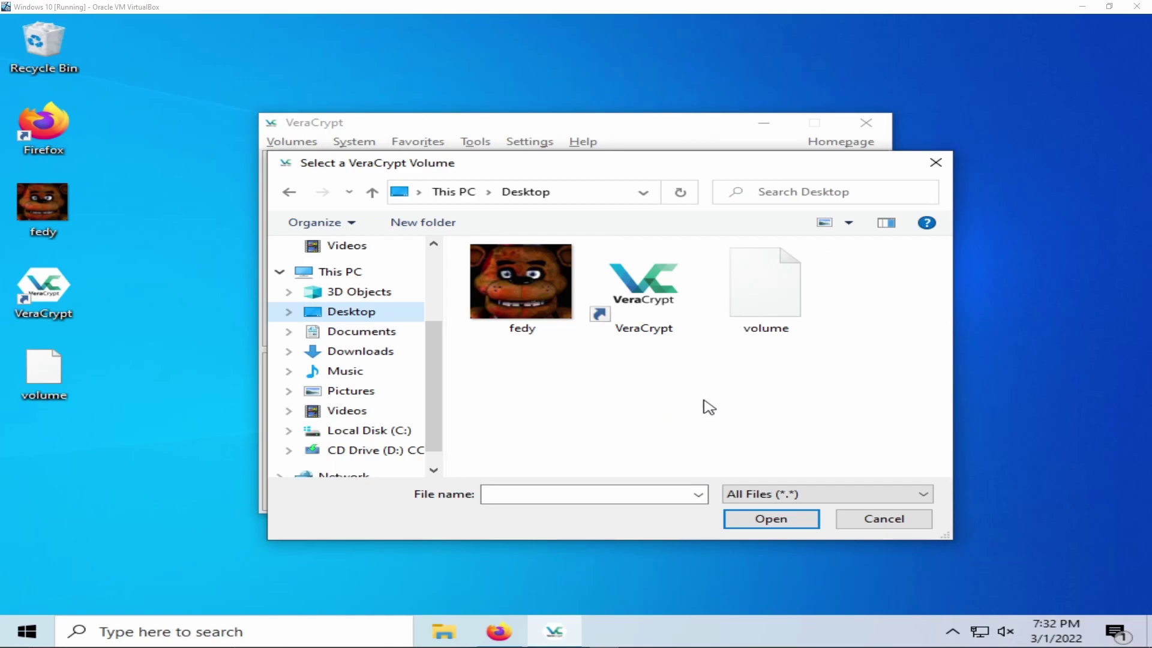
pyautogui.click(783, 294)
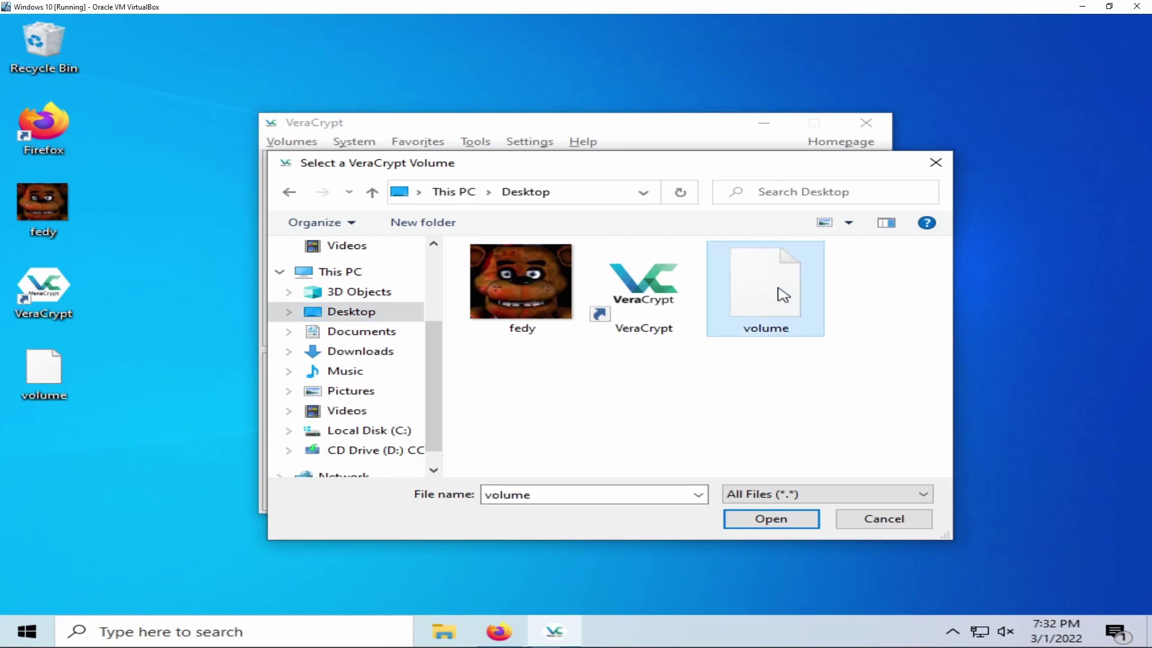
pyautogui.click(771, 519)
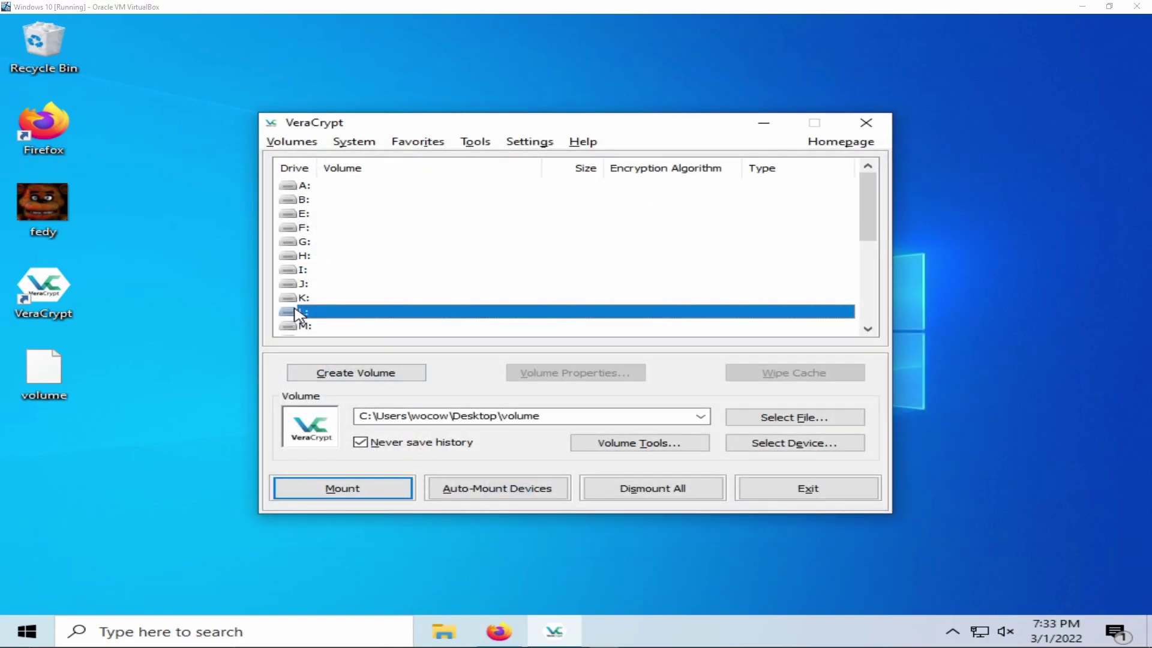
# Mount the container on L: using the password plus the Desktop keyfile fedy.jpg
pyautogui.click(363, 492)
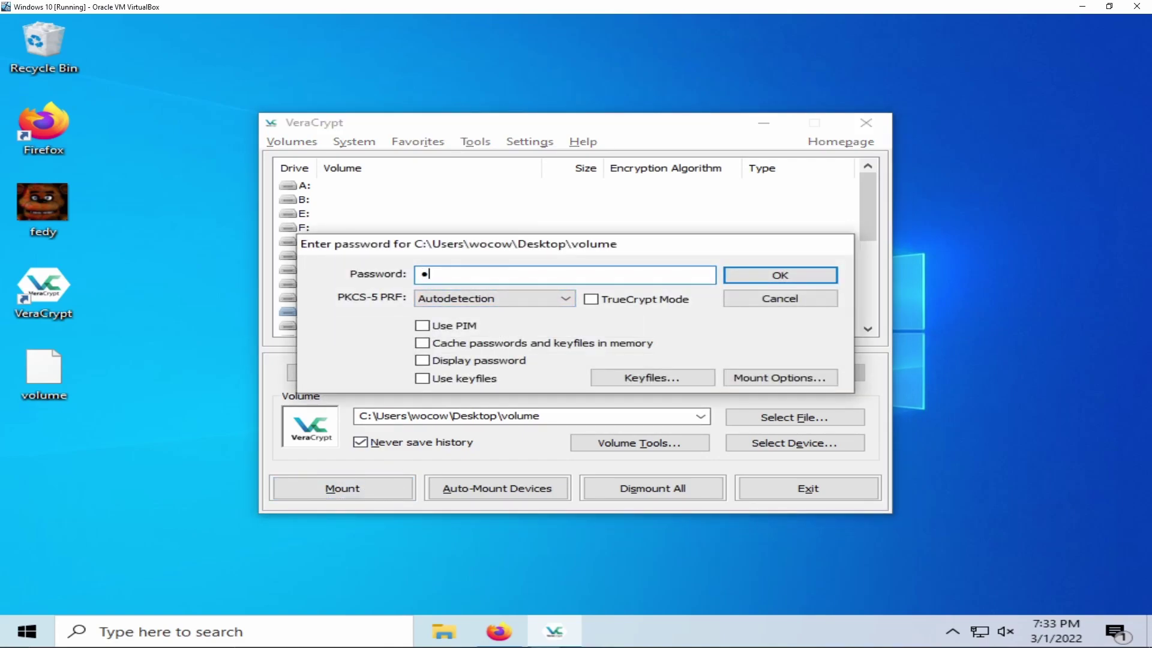
pyautogui.click(423, 379)
pyautogui.click(633, 379)
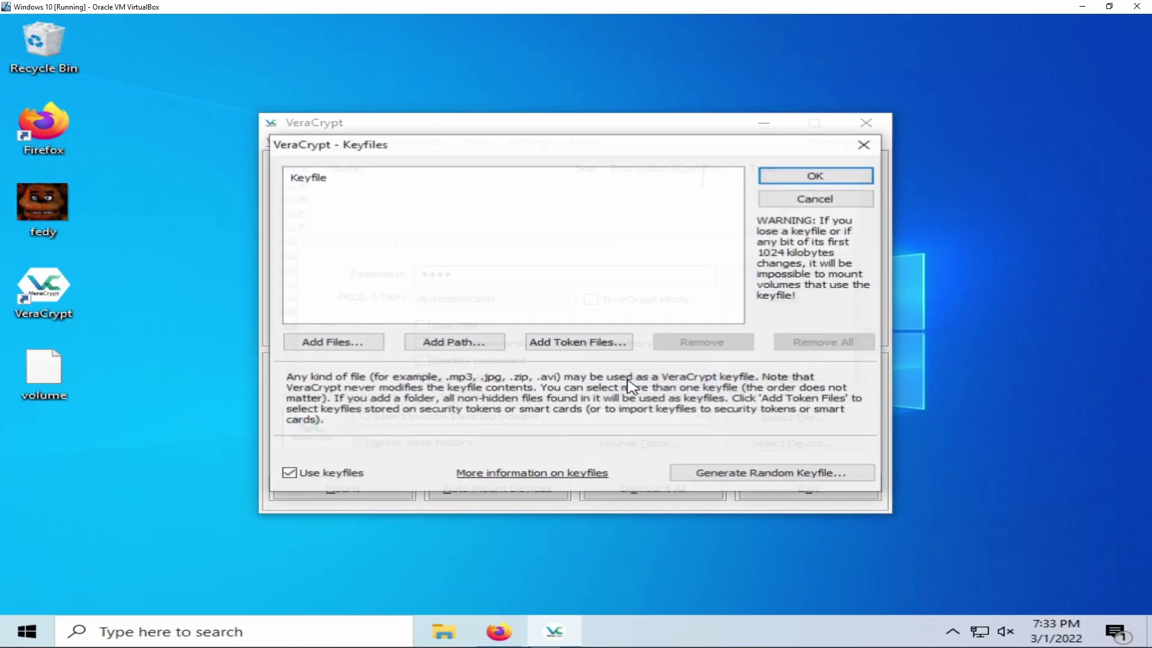
pyautogui.click(376, 342)
pyautogui.click(375, 317)
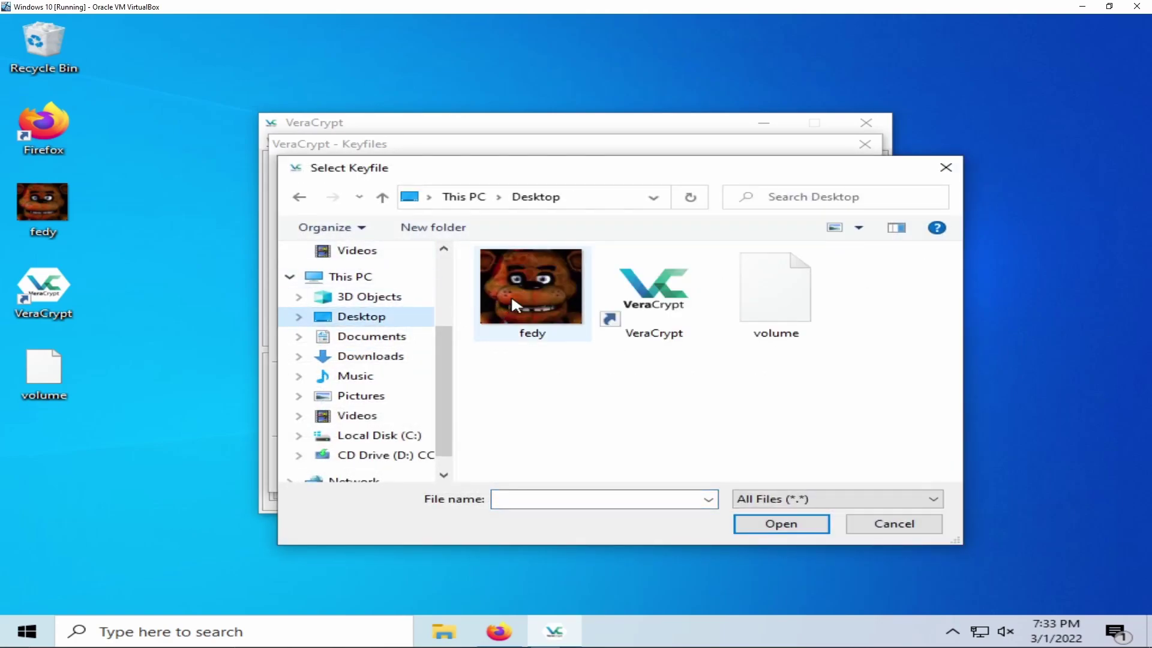
pyautogui.doubleClick(512, 299)
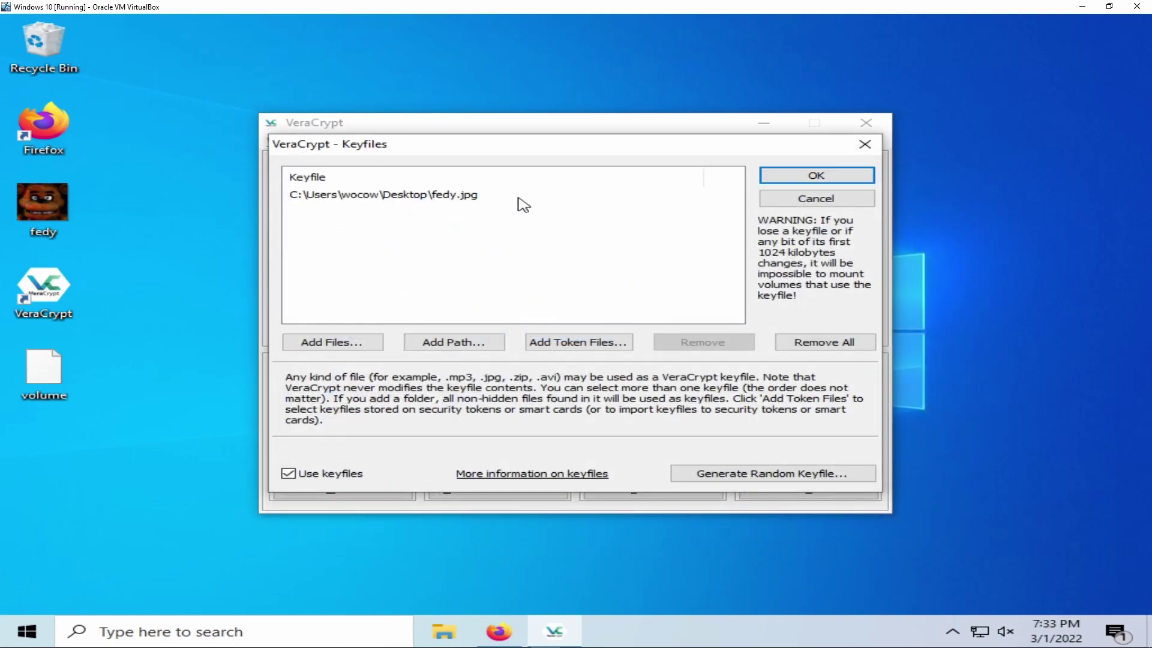
pyautogui.click(559, 196)
pyautogui.click(779, 176)
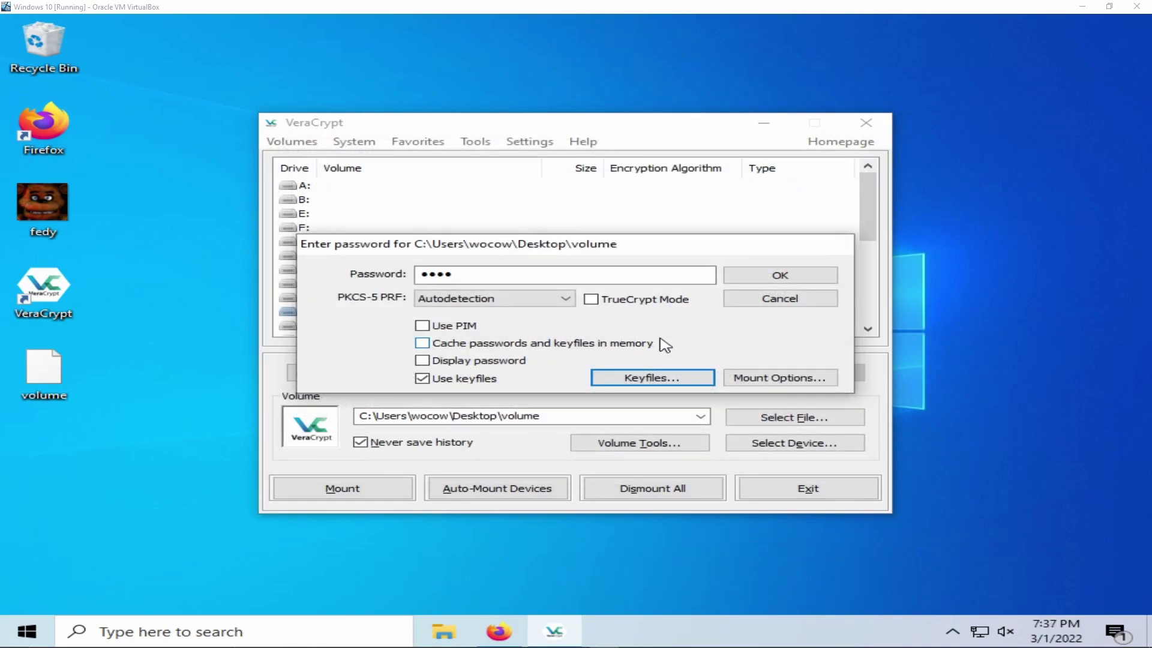
pyautogui.click(775, 274)
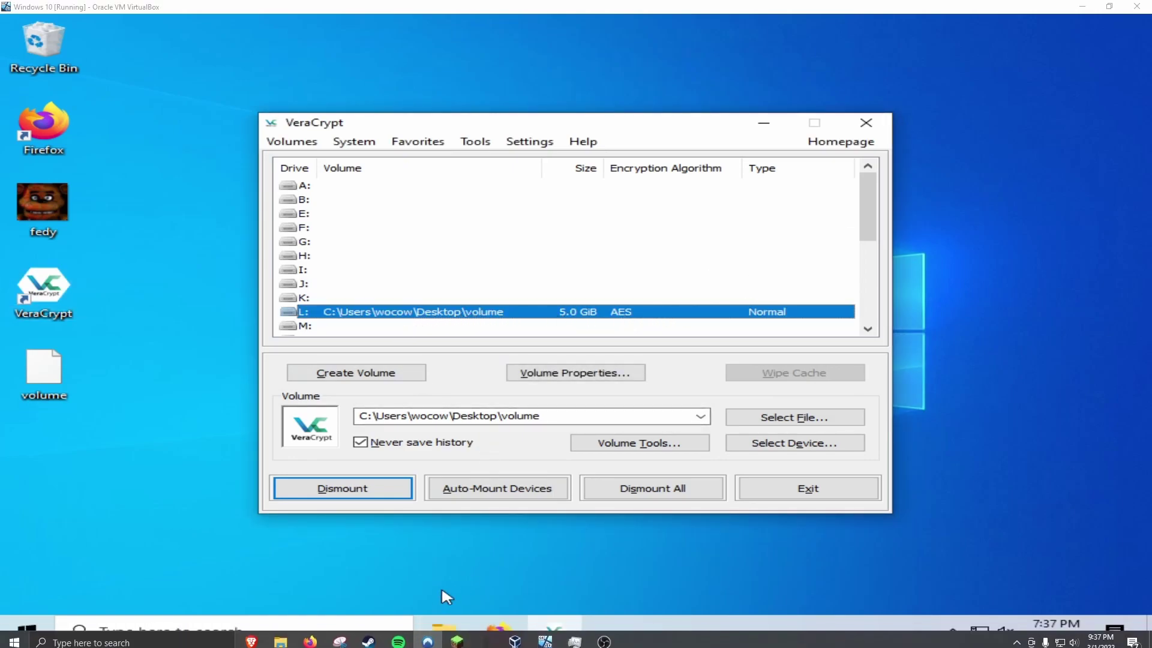
# Open Local Disk (L:) from This PC in File Explorer
pyautogui.click(449, 632)
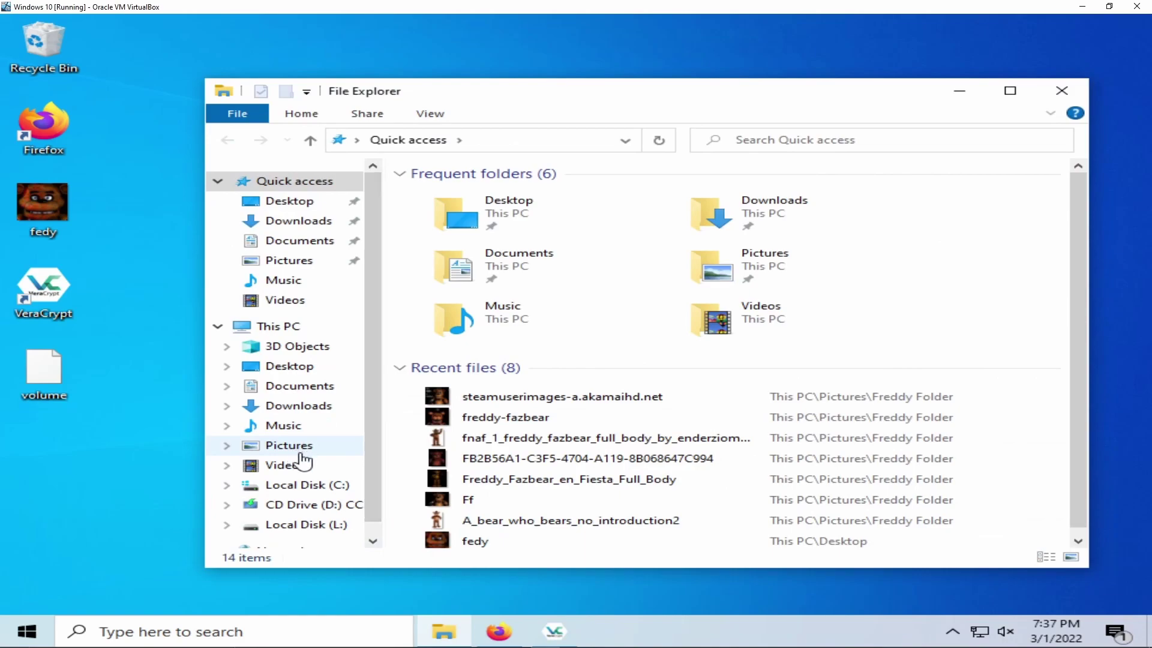
pyautogui.click(276, 327)
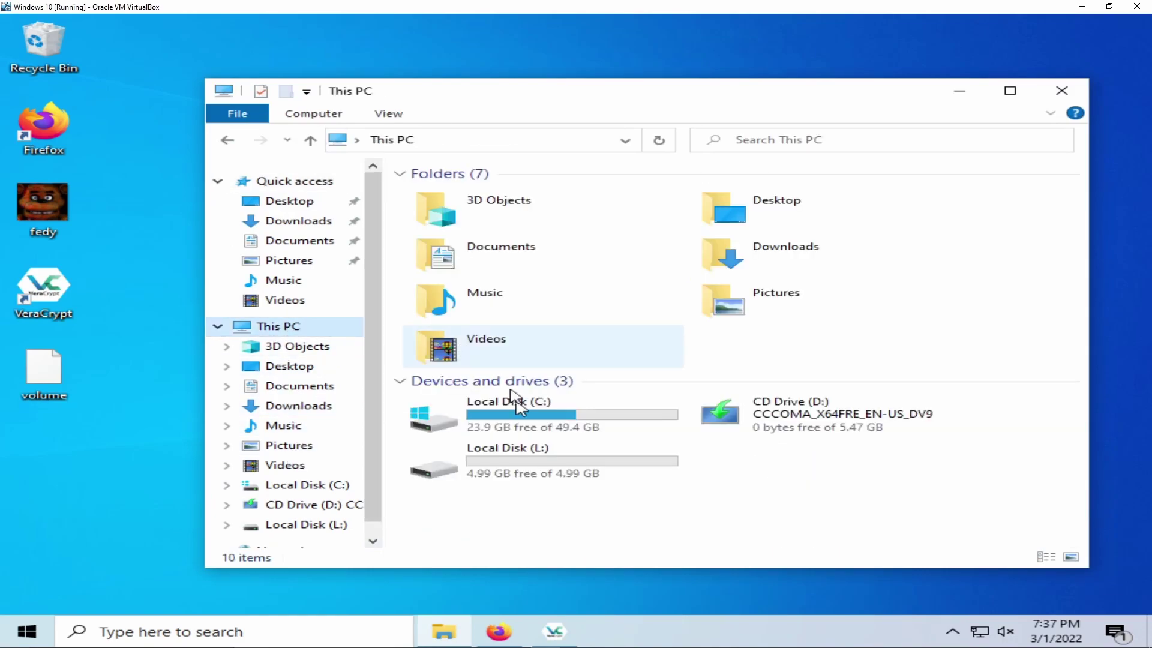
pyautogui.doubleClick(544, 464)
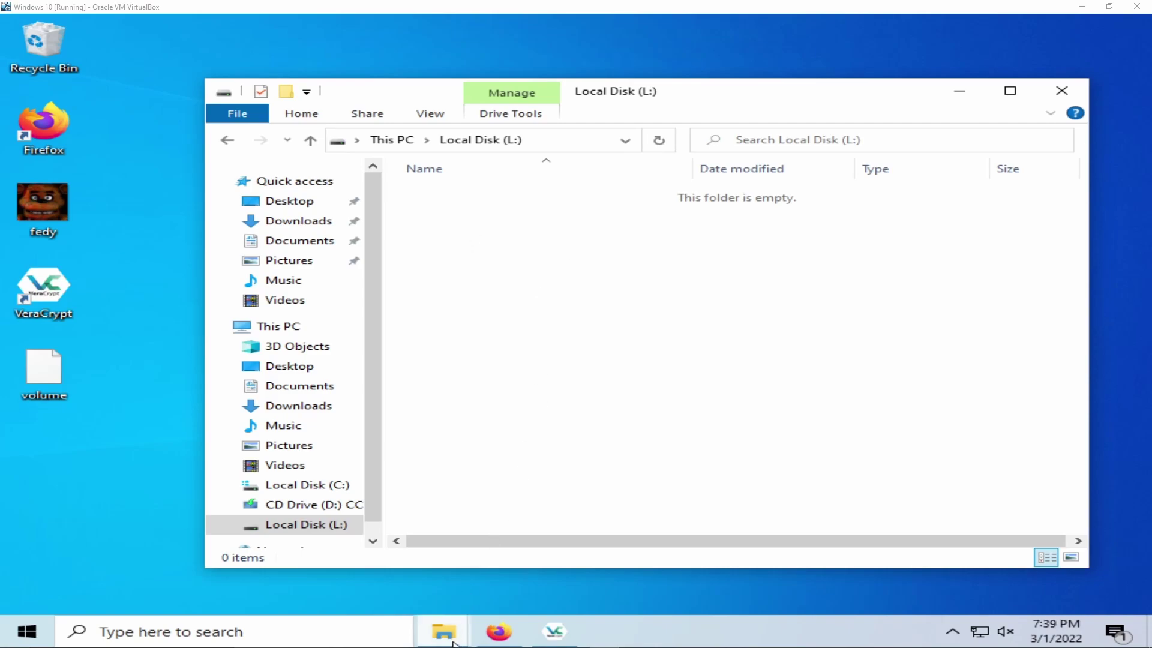
# Copy Freddy Folder from Pictures into Local Disk (L:)
pyautogui.moveTo(453, 641)
pyautogui.click(532, 550)
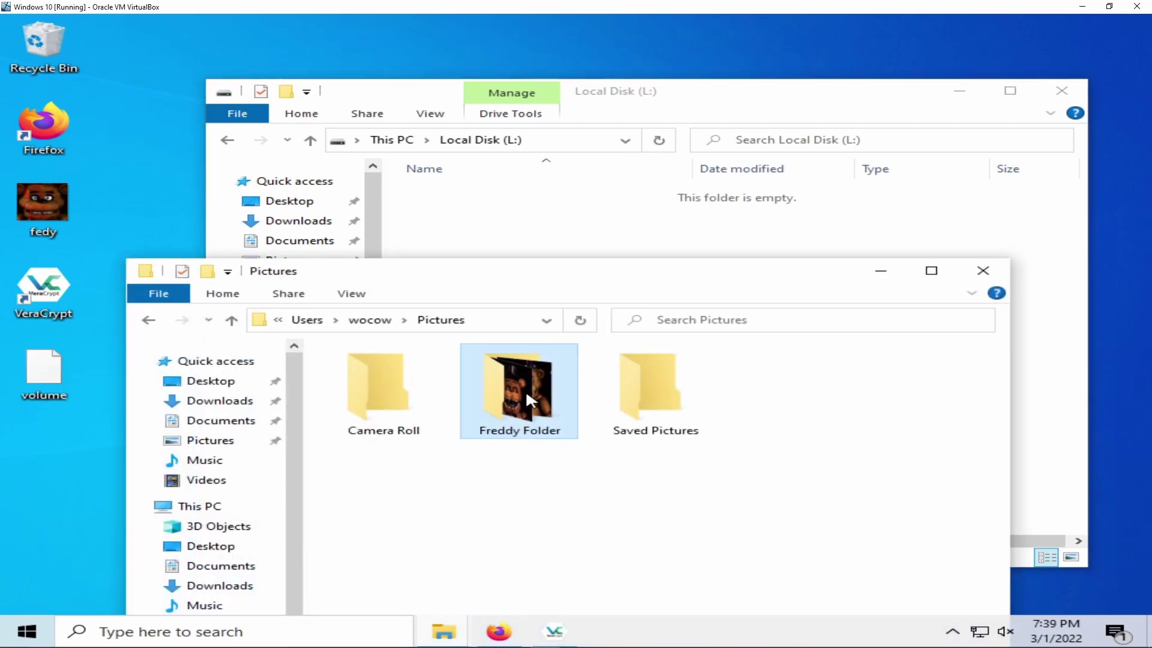
pyautogui.moveTo(525, 390); pyautogui.dragTo(548, 226)
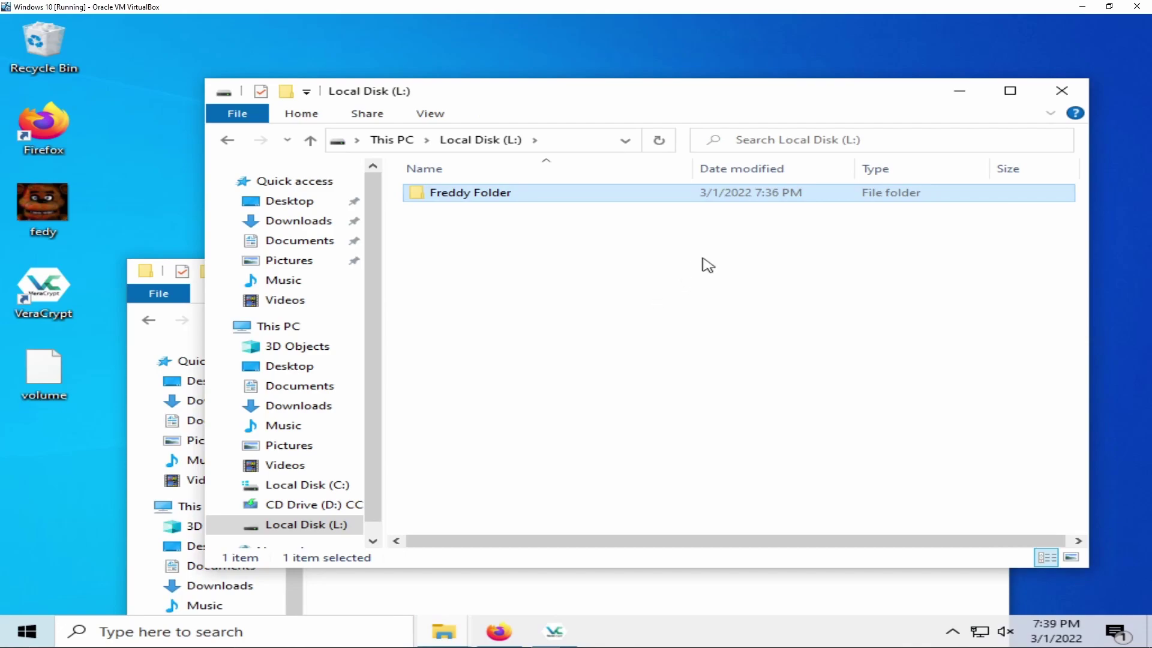
# Close both Explorer windows and dismount the L: volume in VeraCrypt
pyautogui.click(1060, 91)
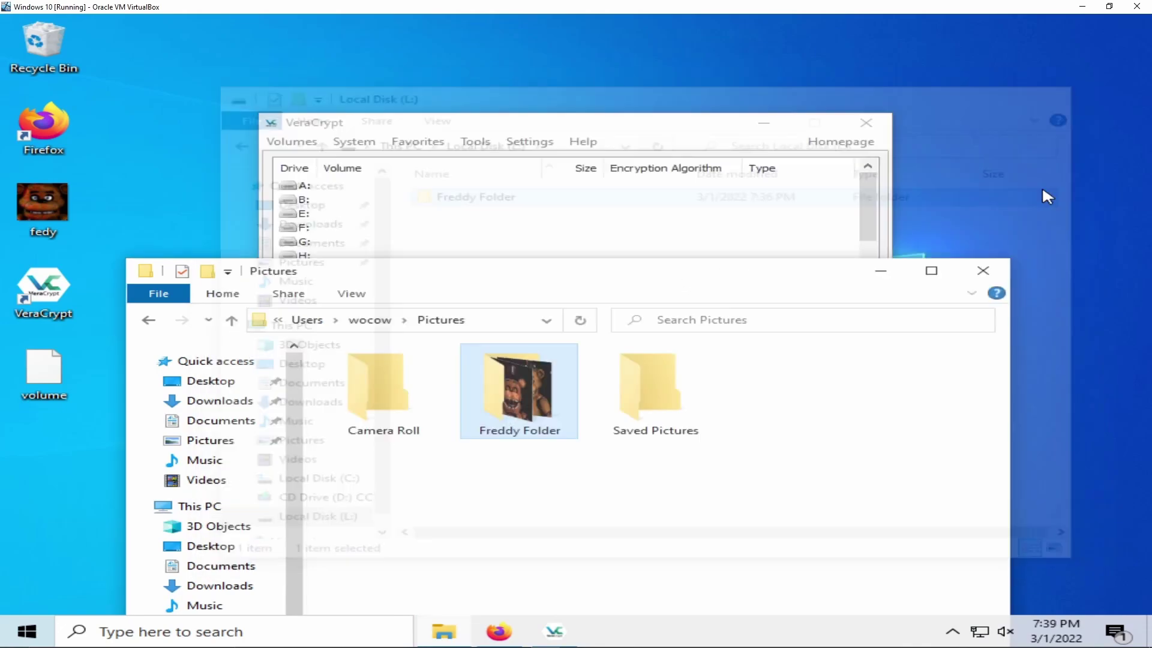
pyautogui.click(983, 271)
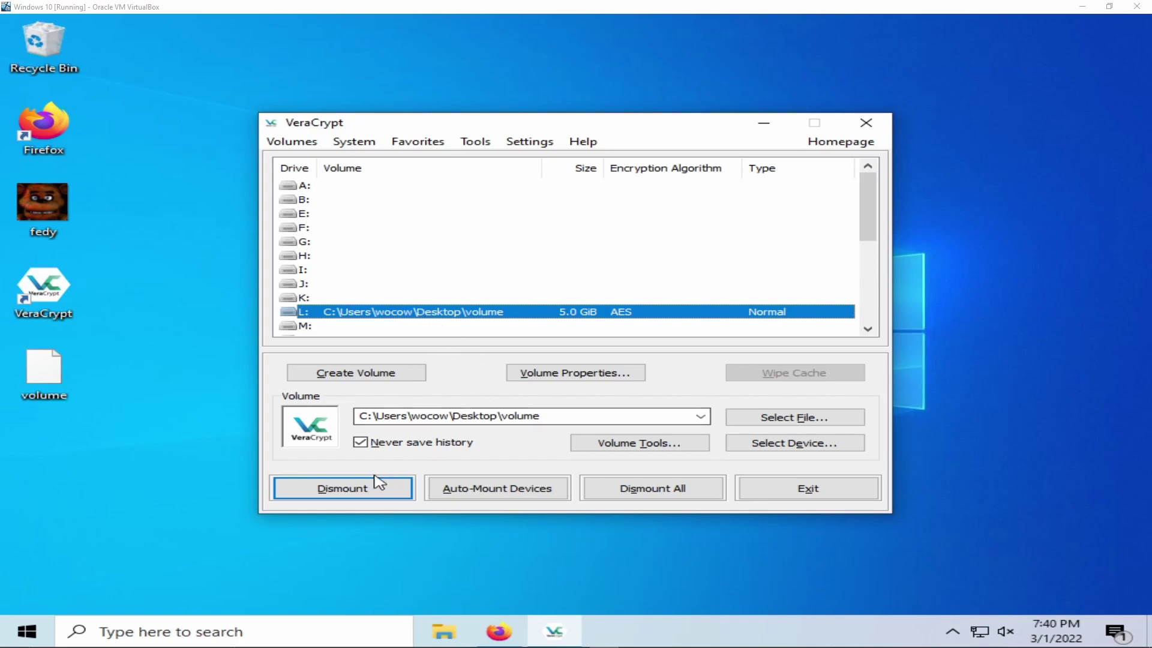
pyautogui.click(359, 491)
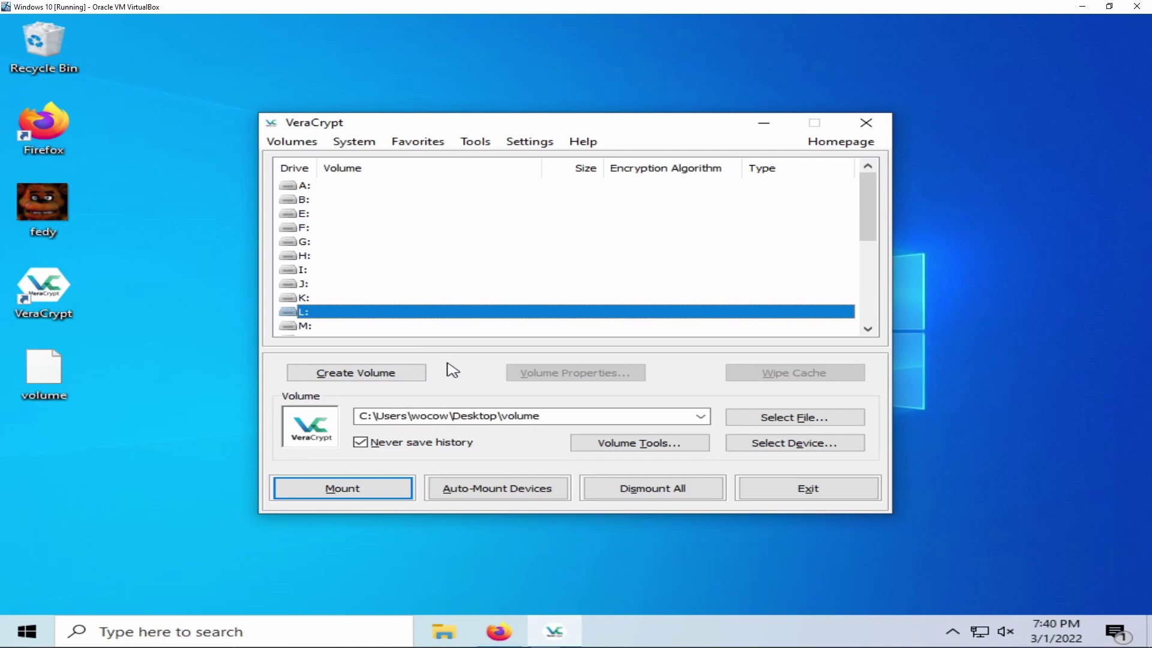
# Close the VeraCrypt main window
pyautogui.click(864, 123)
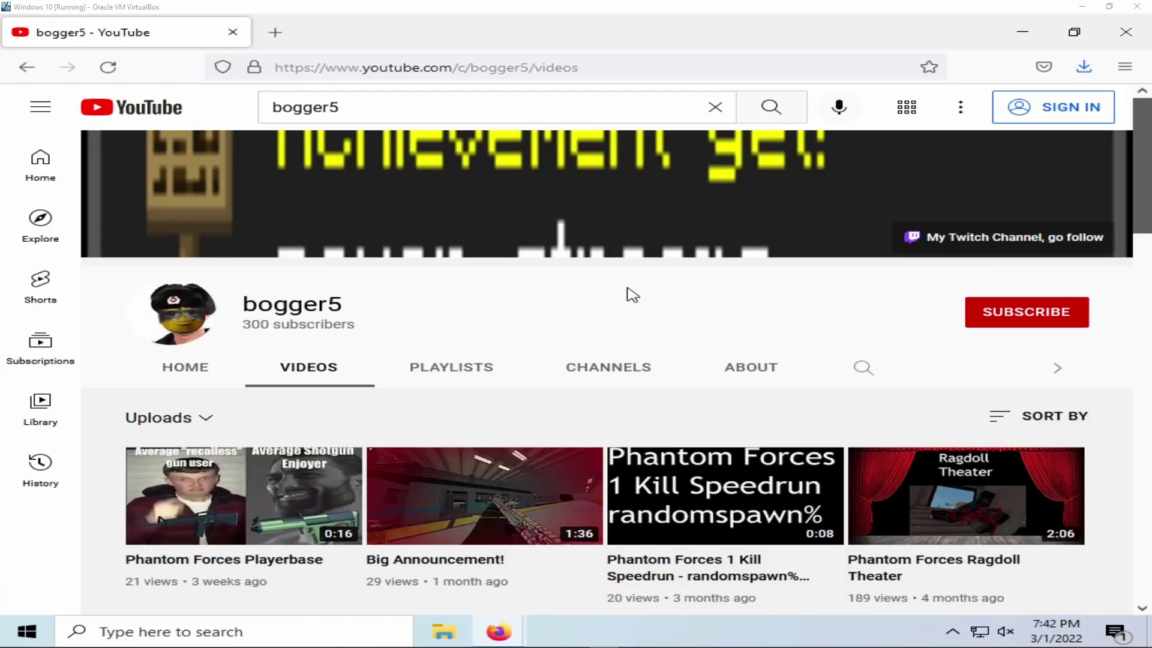